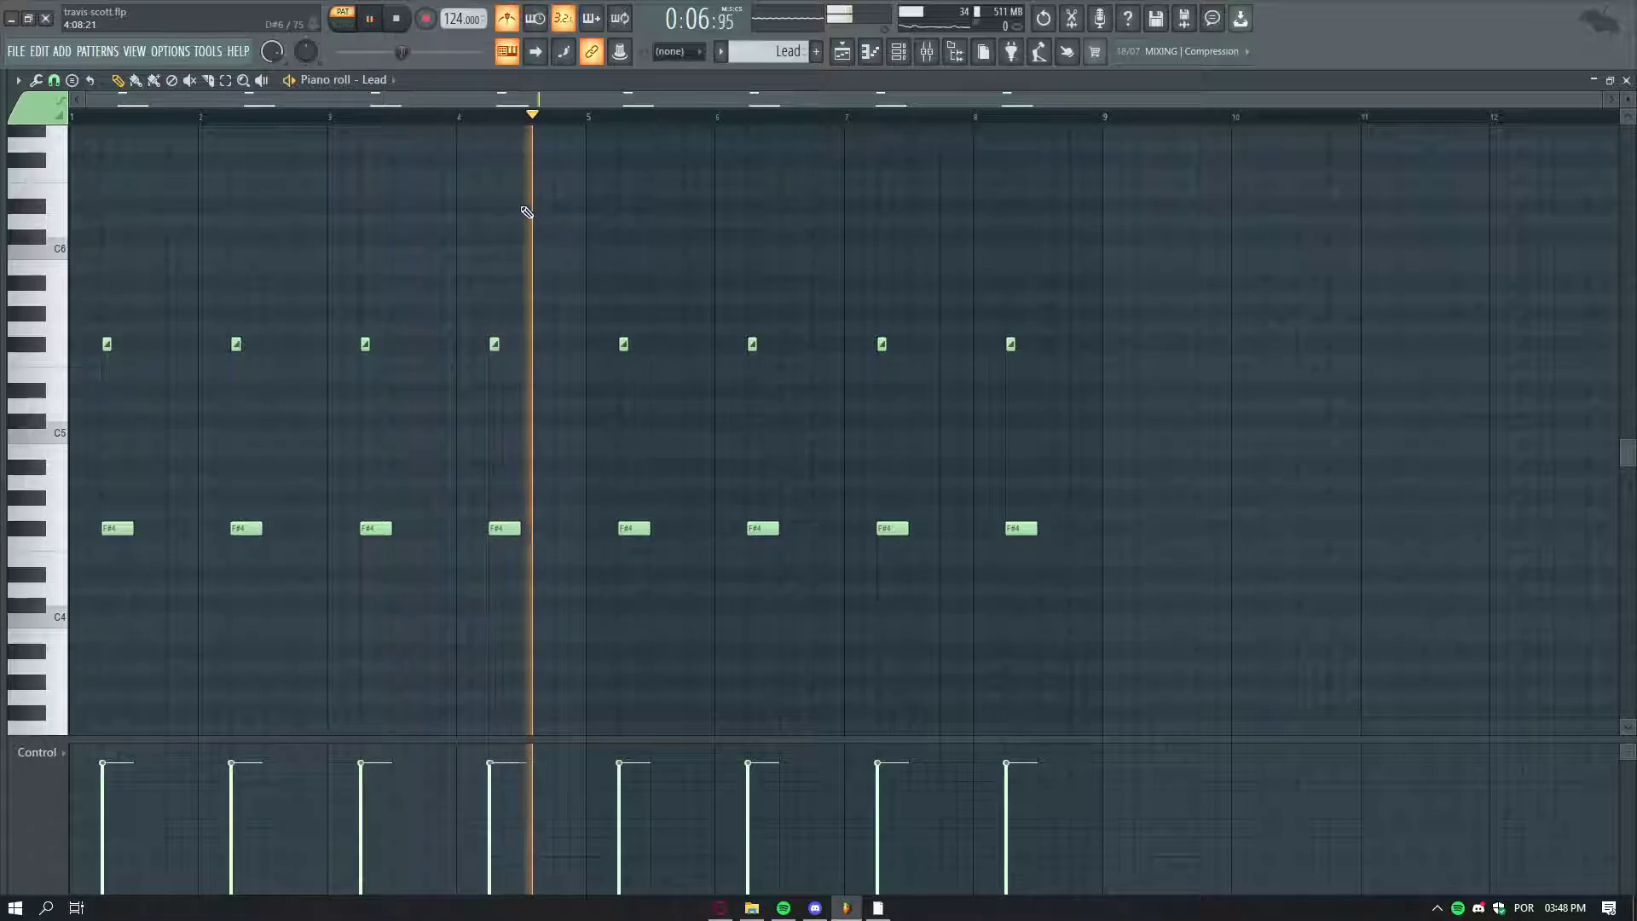
- Play through the Rim pattern and the Bass pattern to review their notes
scroll(741, 48, "down", 1)
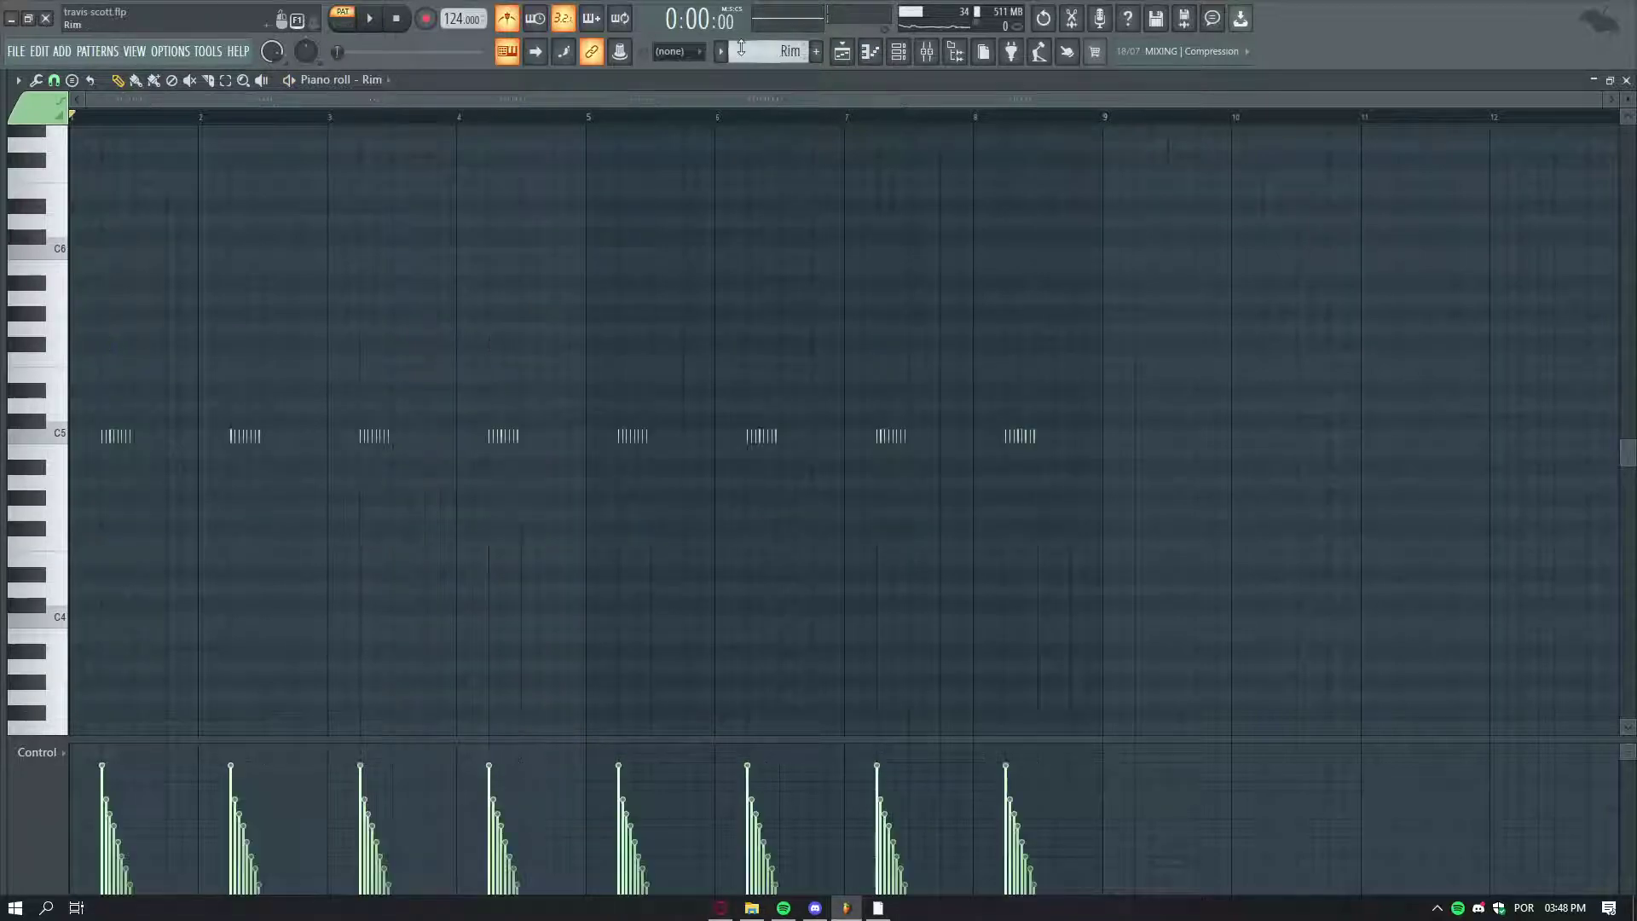
key("space")
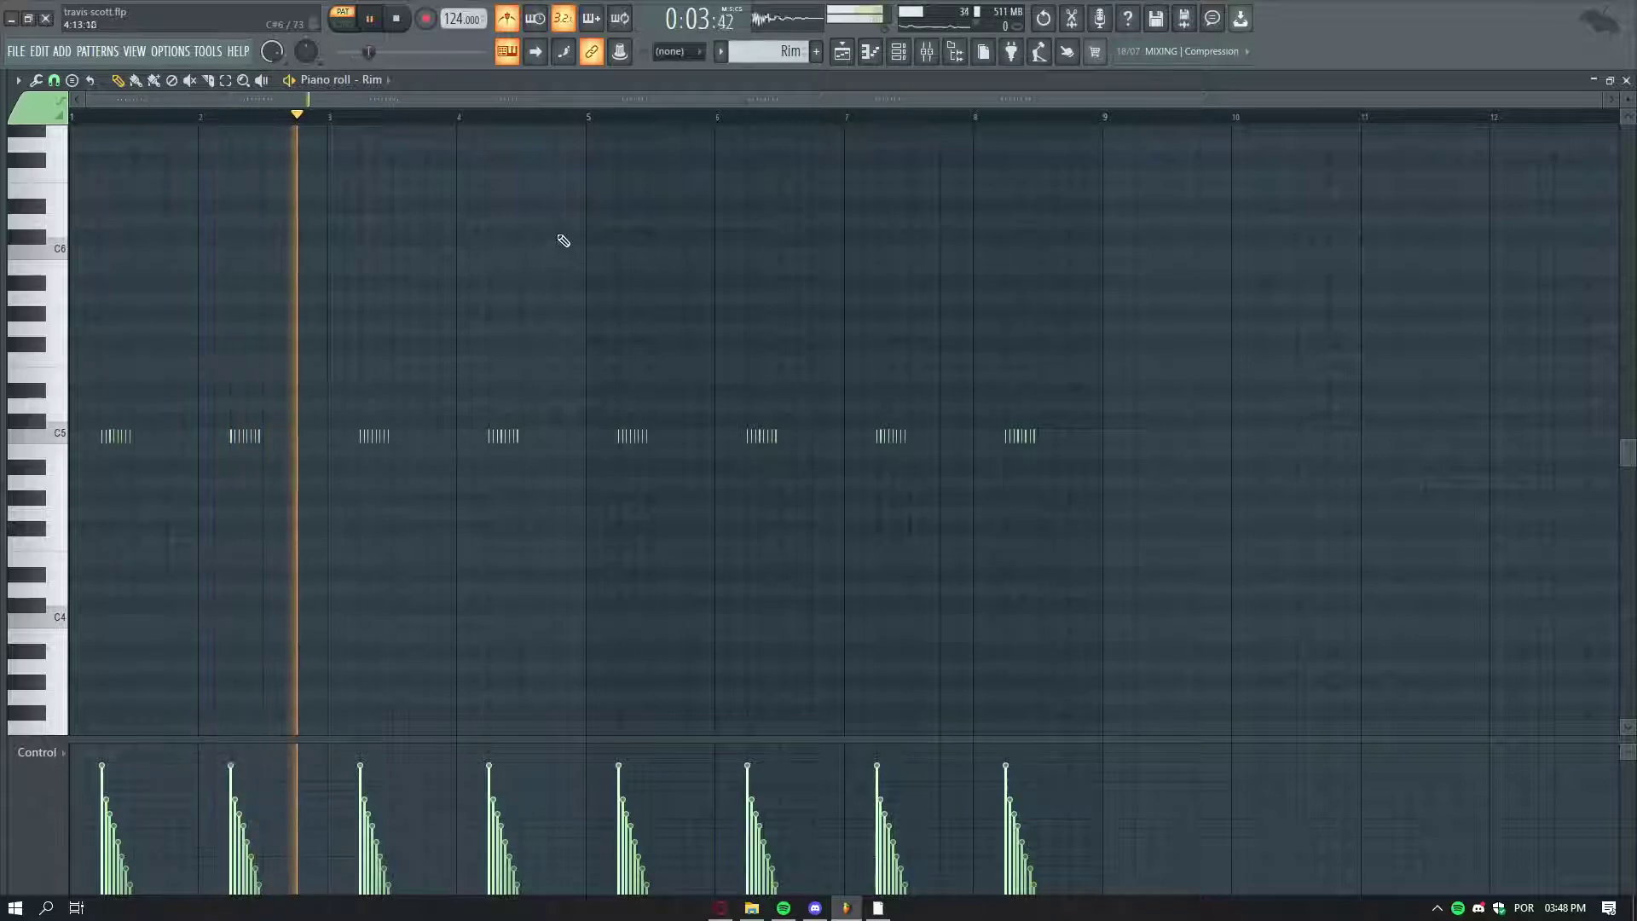
scroll(779, 45, "down", 1)
scroll(532, 217, "up", 2)
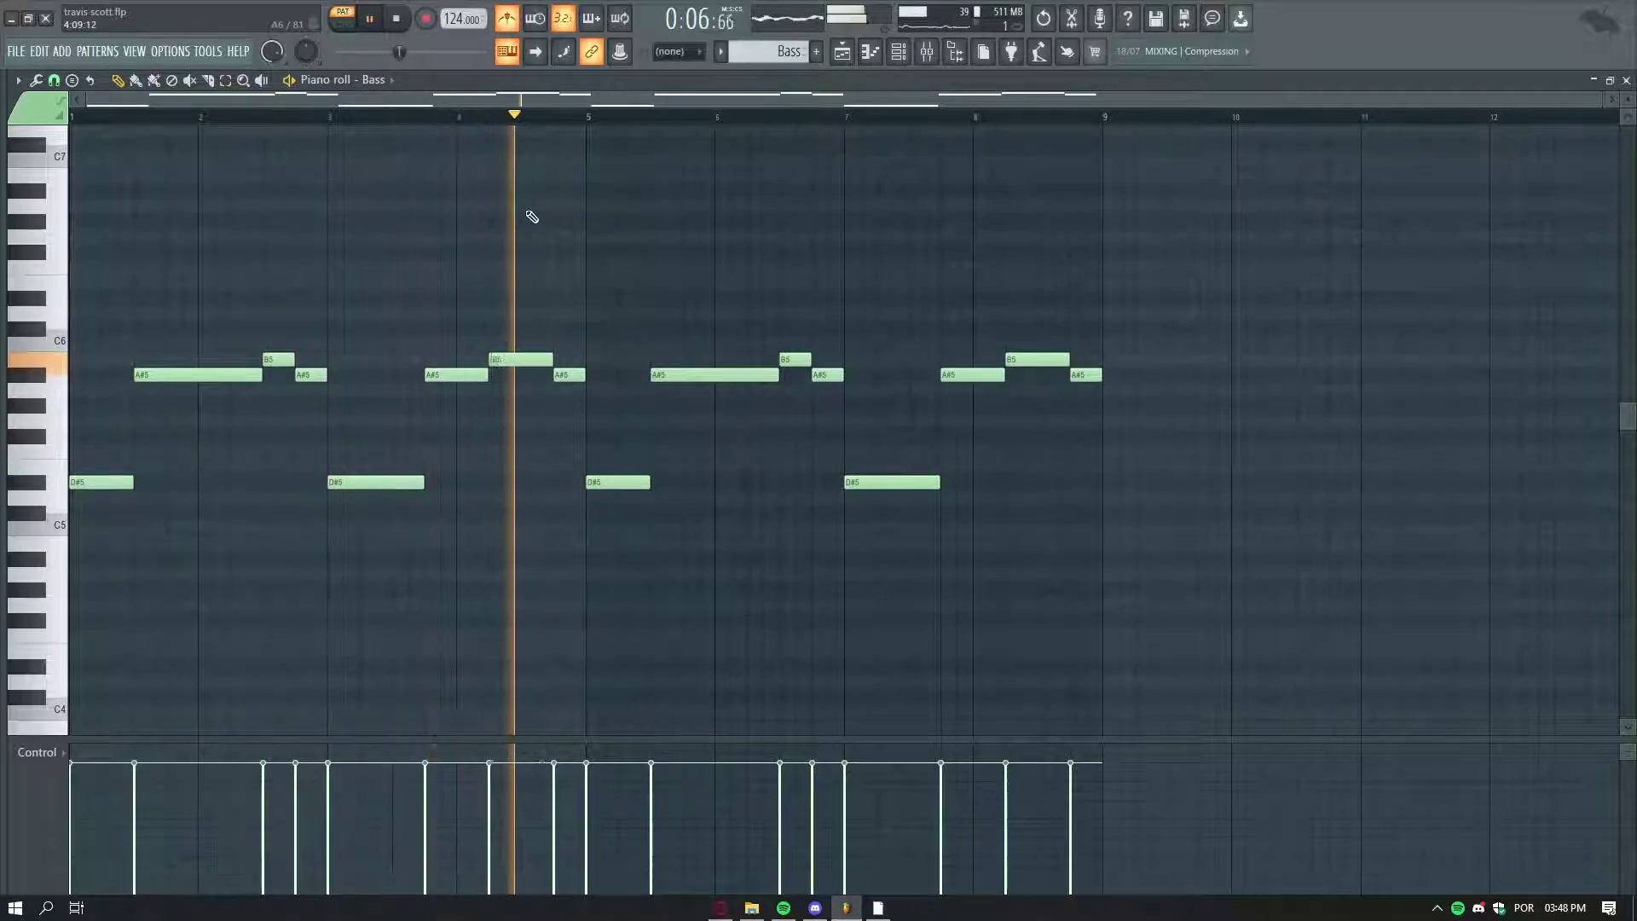
key("space")
- Switch to the Distorted Sub Bass pattern and play it
scroll(762, 50, "down", 1)
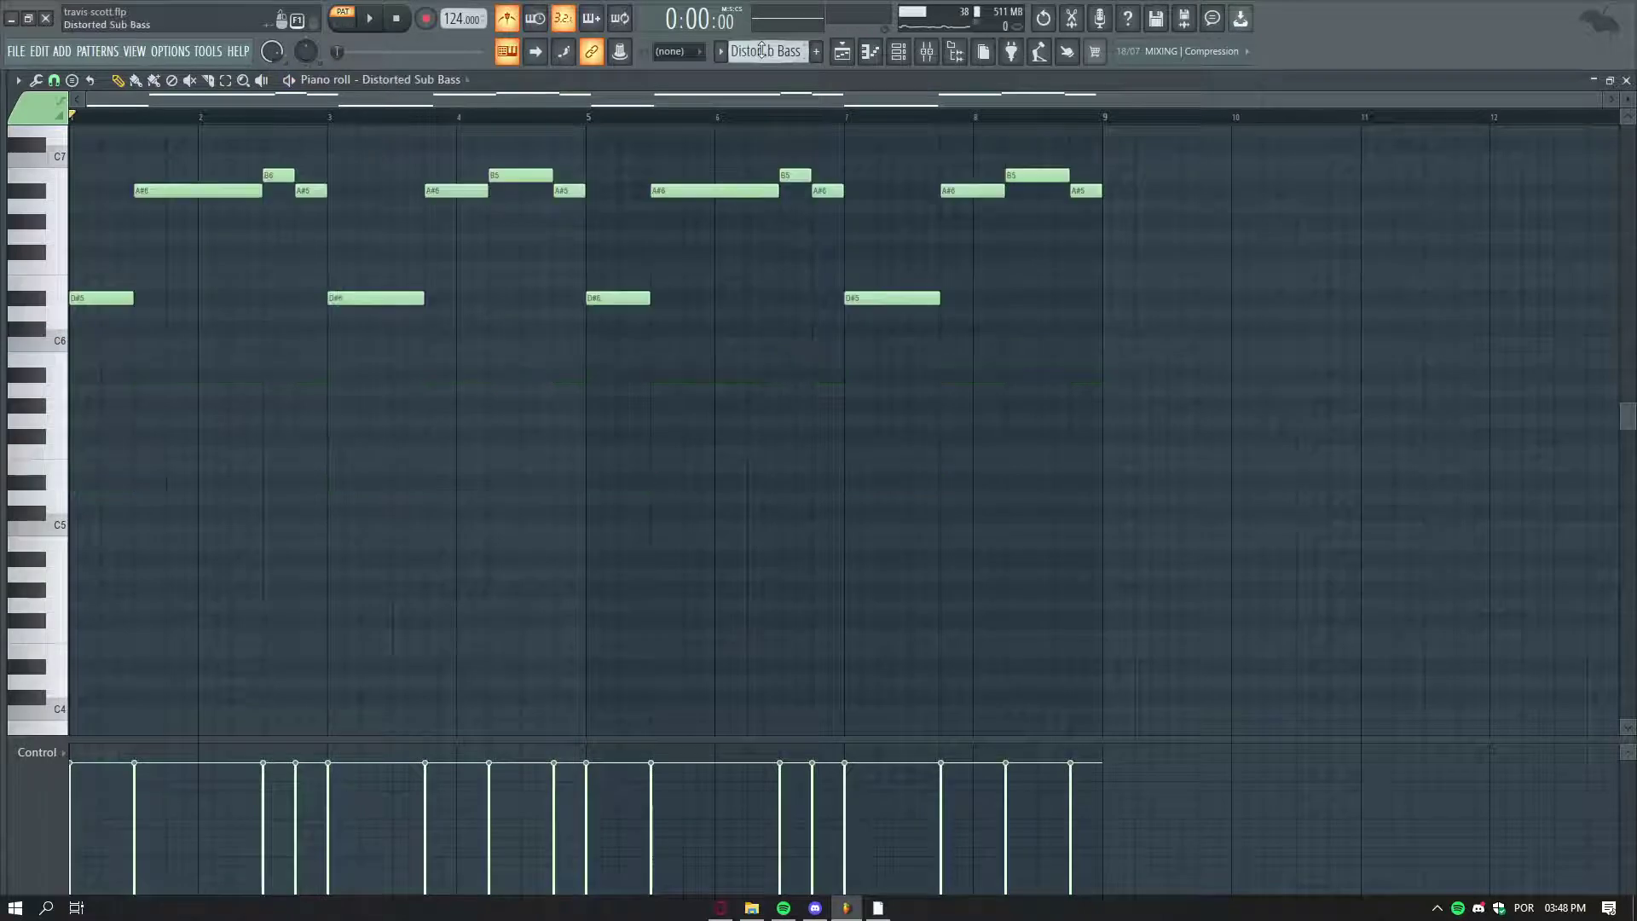
scroll(537, 245, "up", 3)
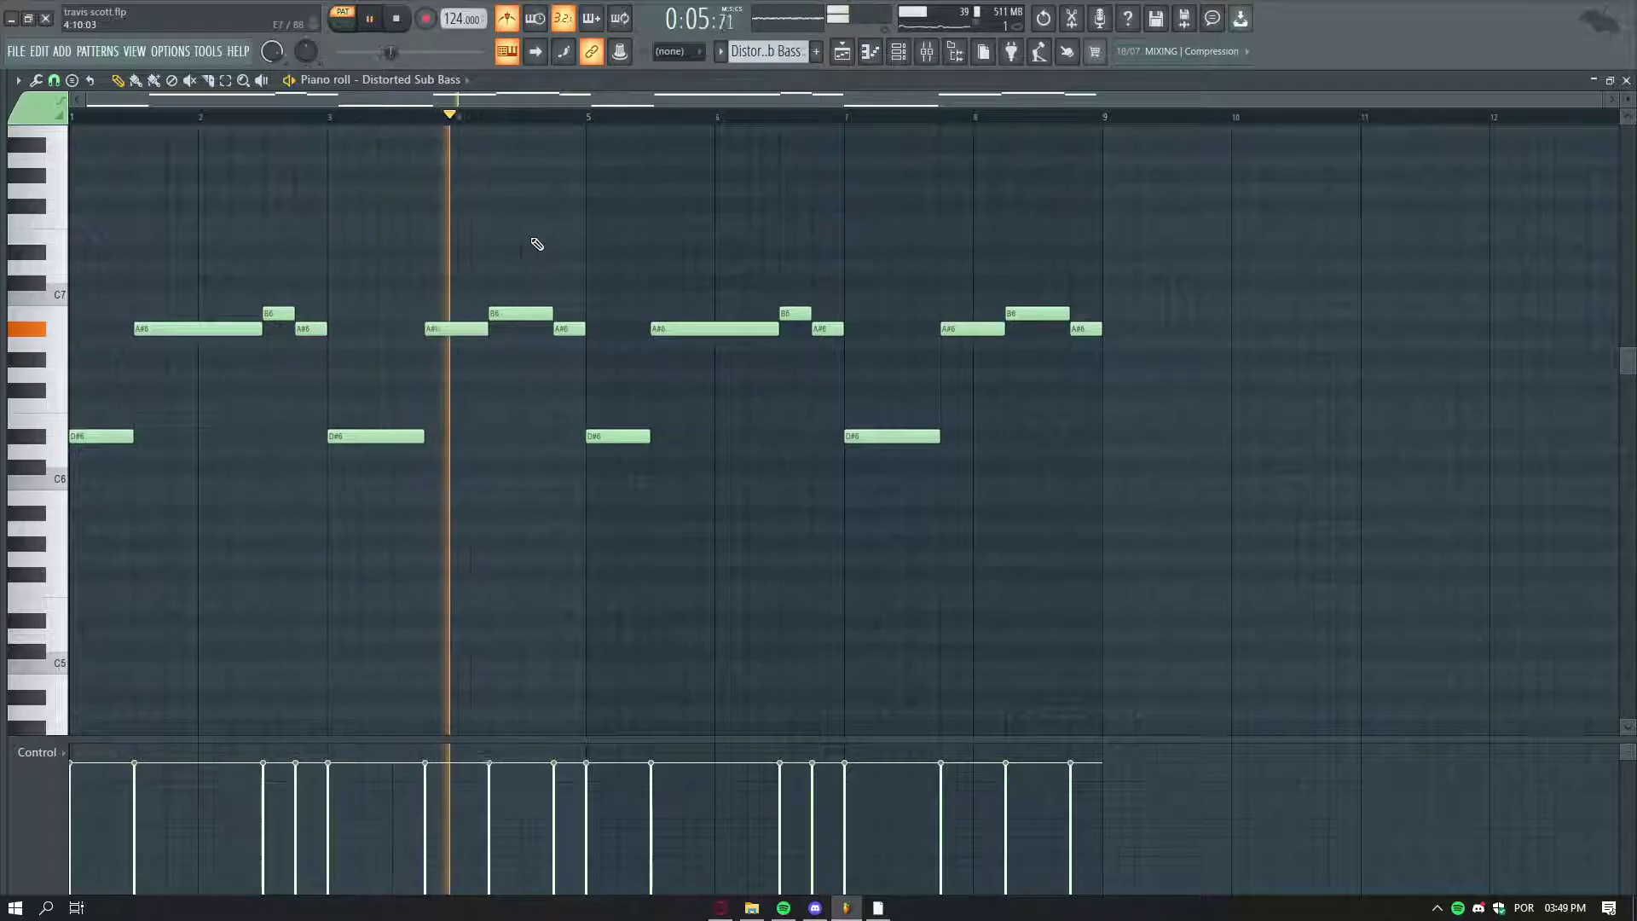
key("space")
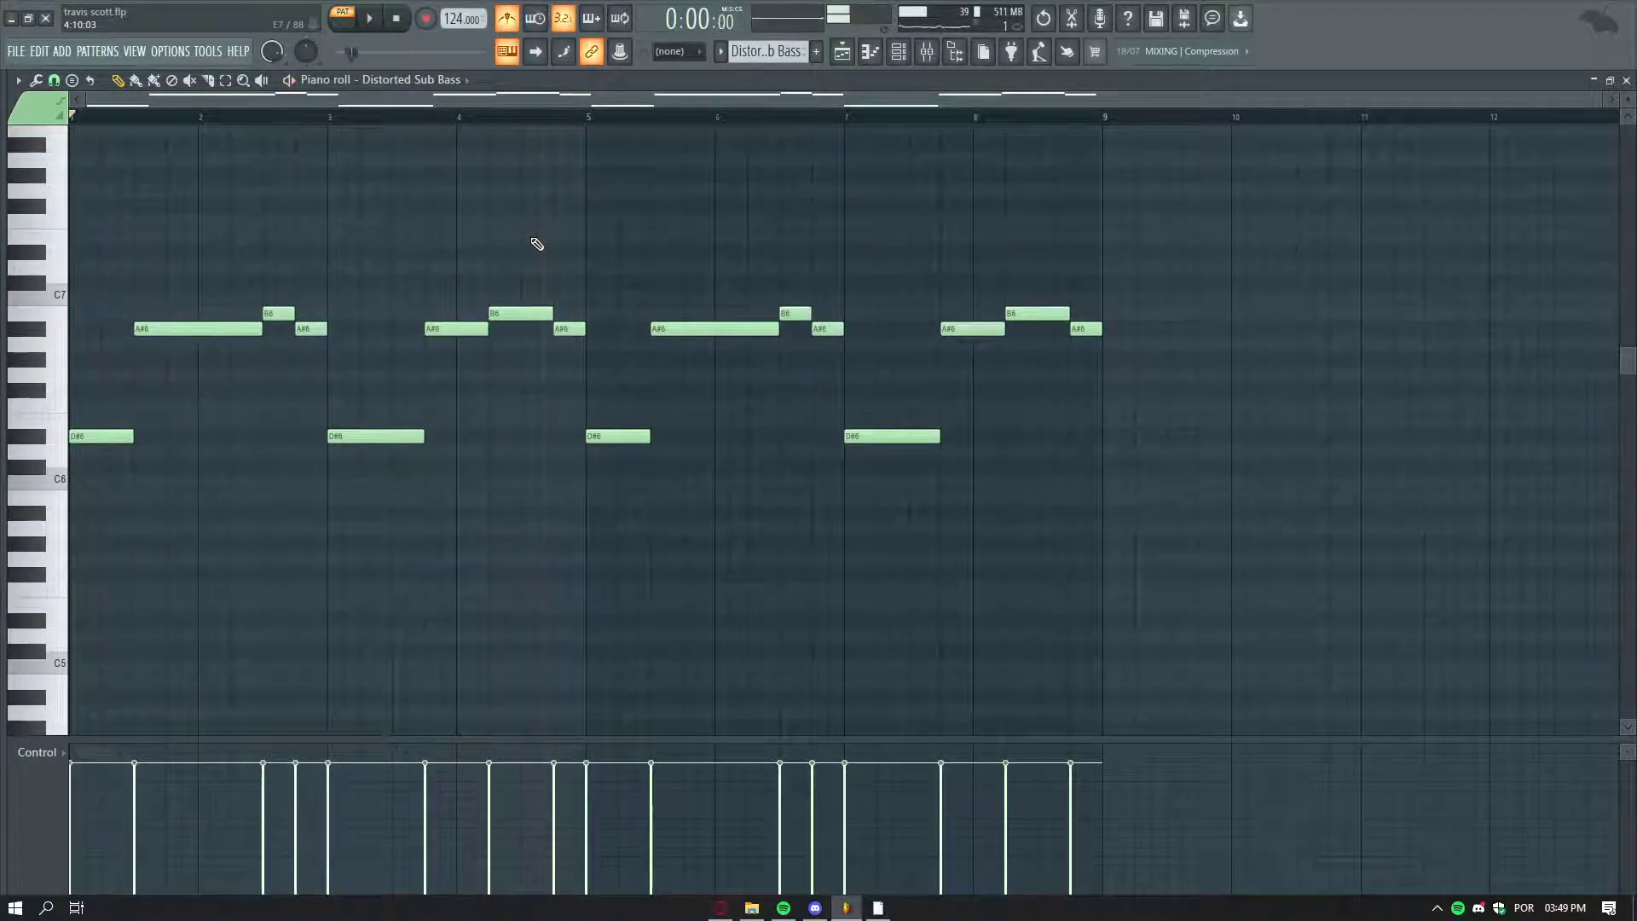
- Play the Saw Bass pattern and highlight all of its notes
scroll(774, 51, "down", 1)
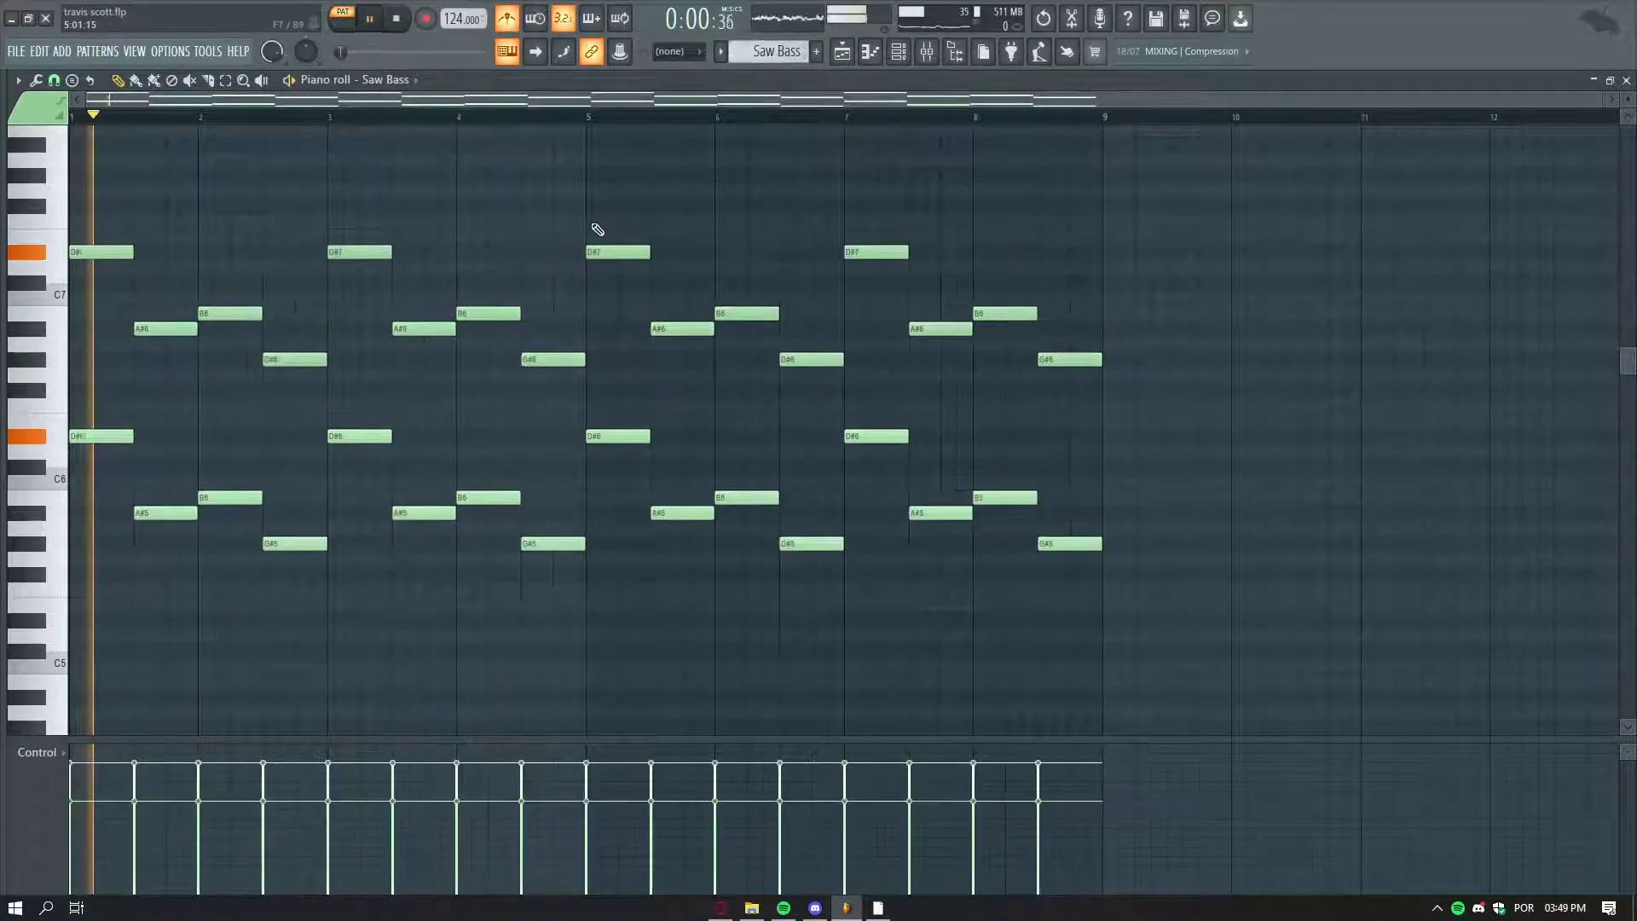
scroll(598, 229, "down", 1)
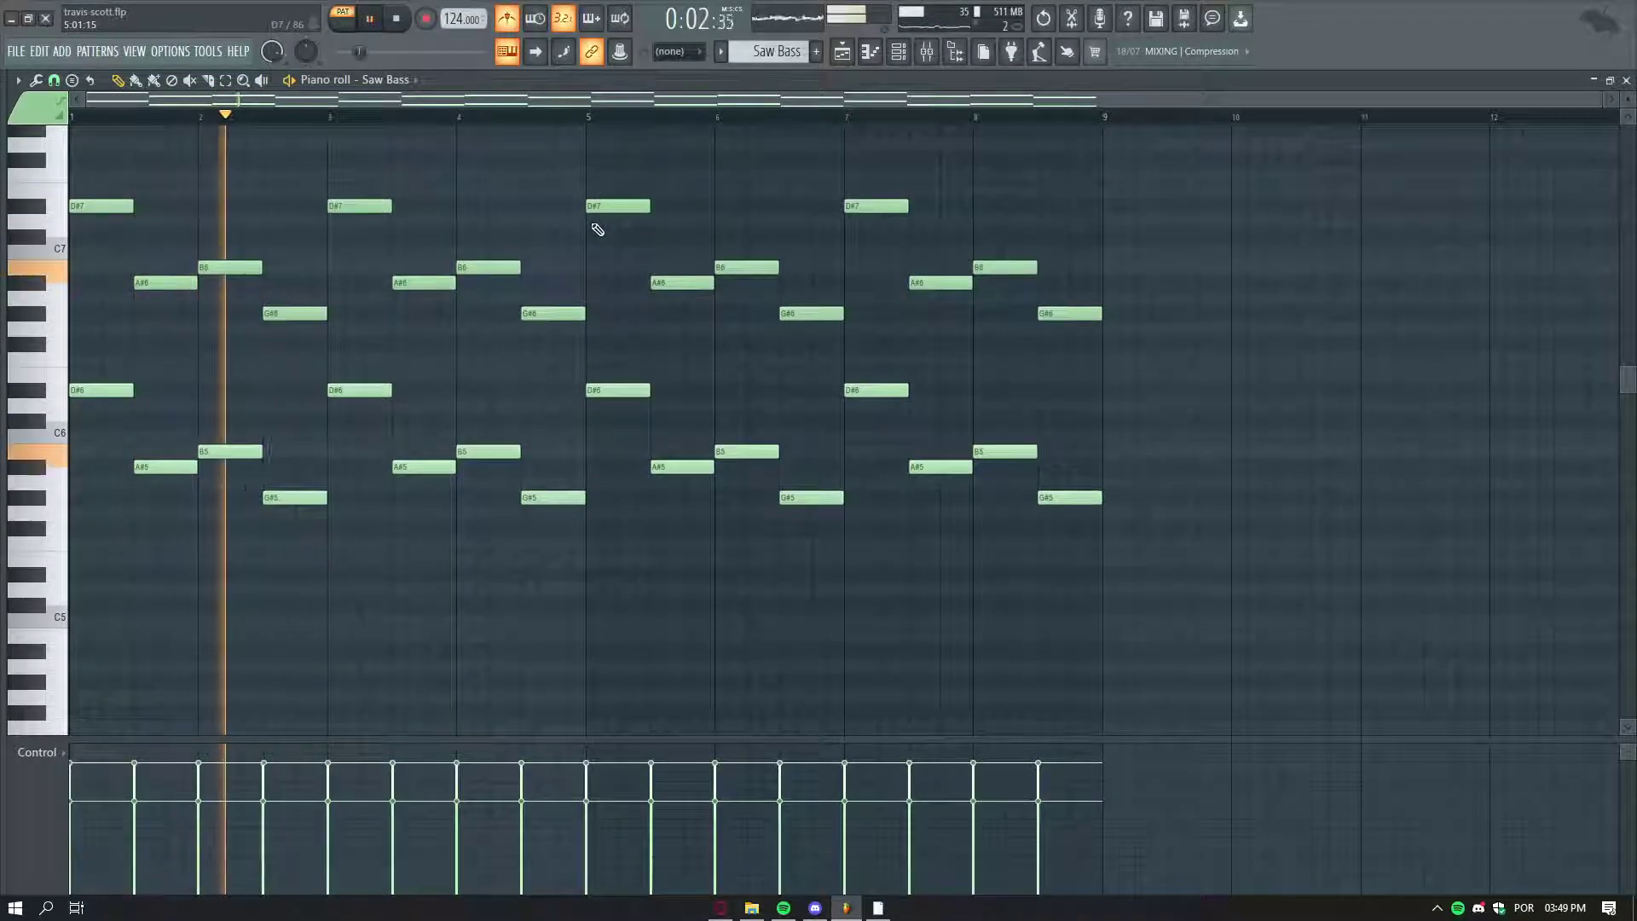
key("ctrl+a")
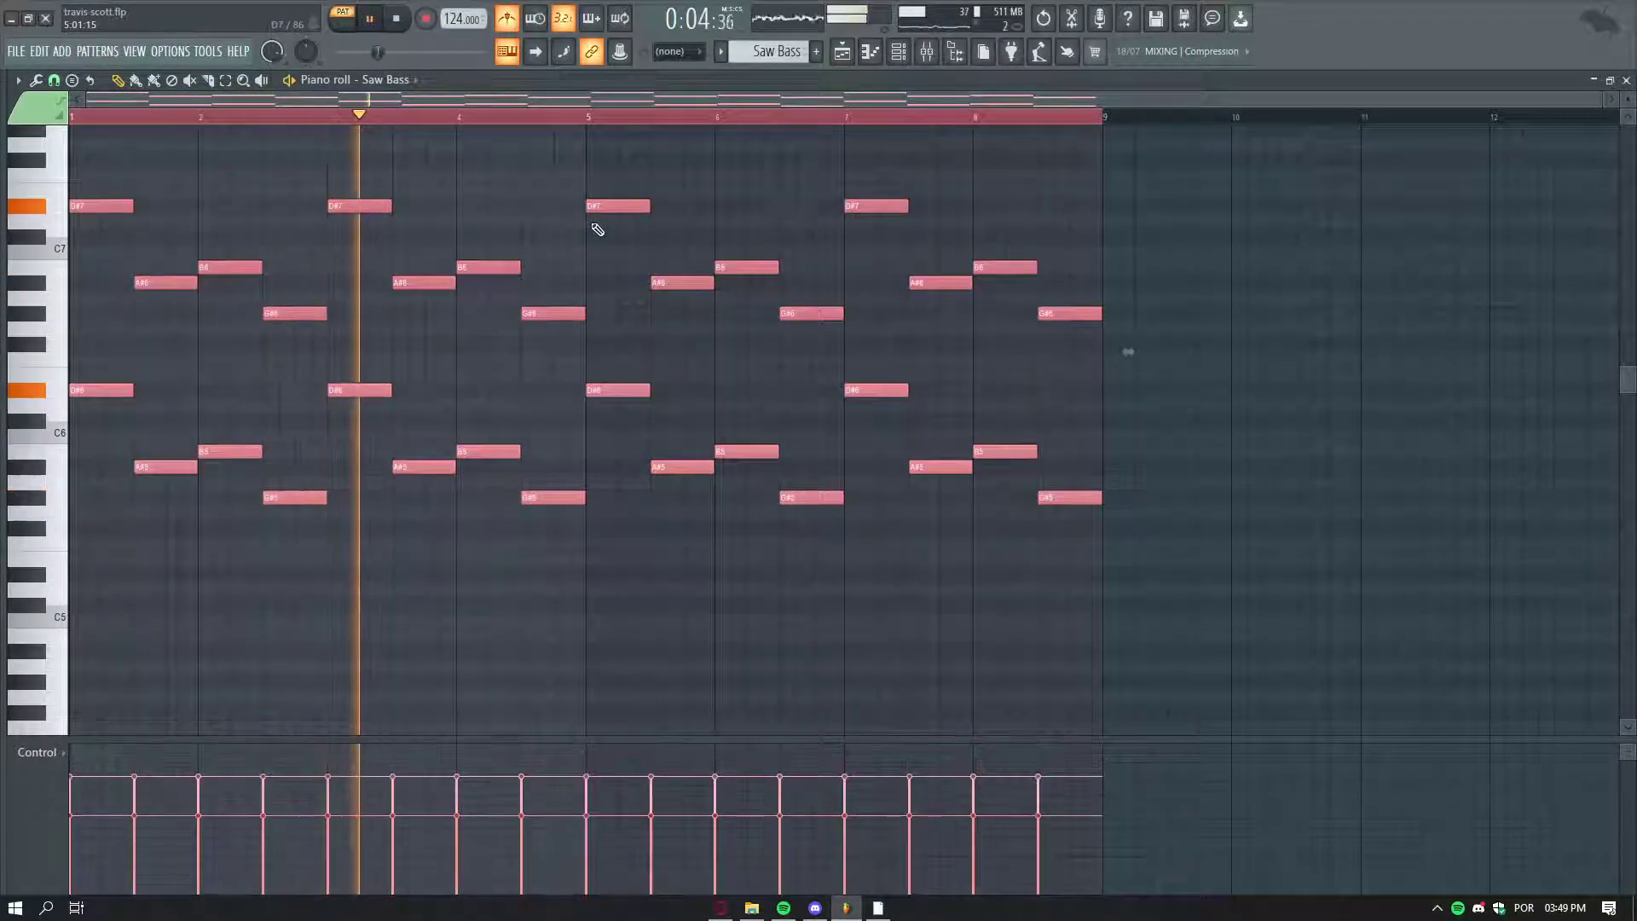
left_click(704, 123)
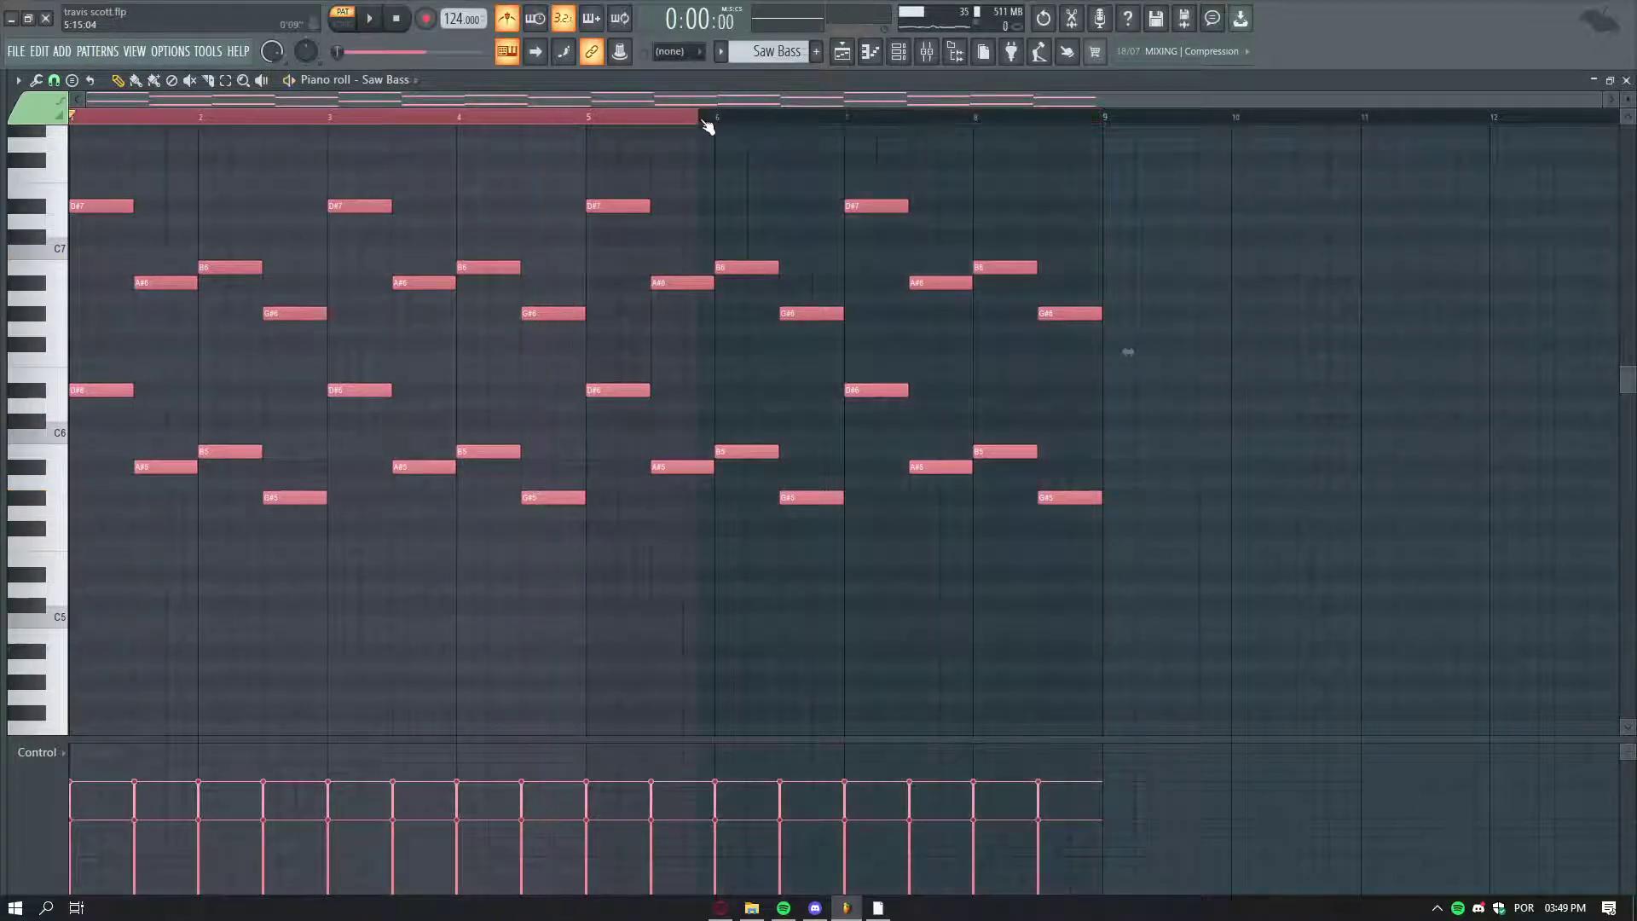
key("space")
- Play the Sub Saw pattern and the Chords pattern to review their notes
scroll(770, 53, "down", 1)
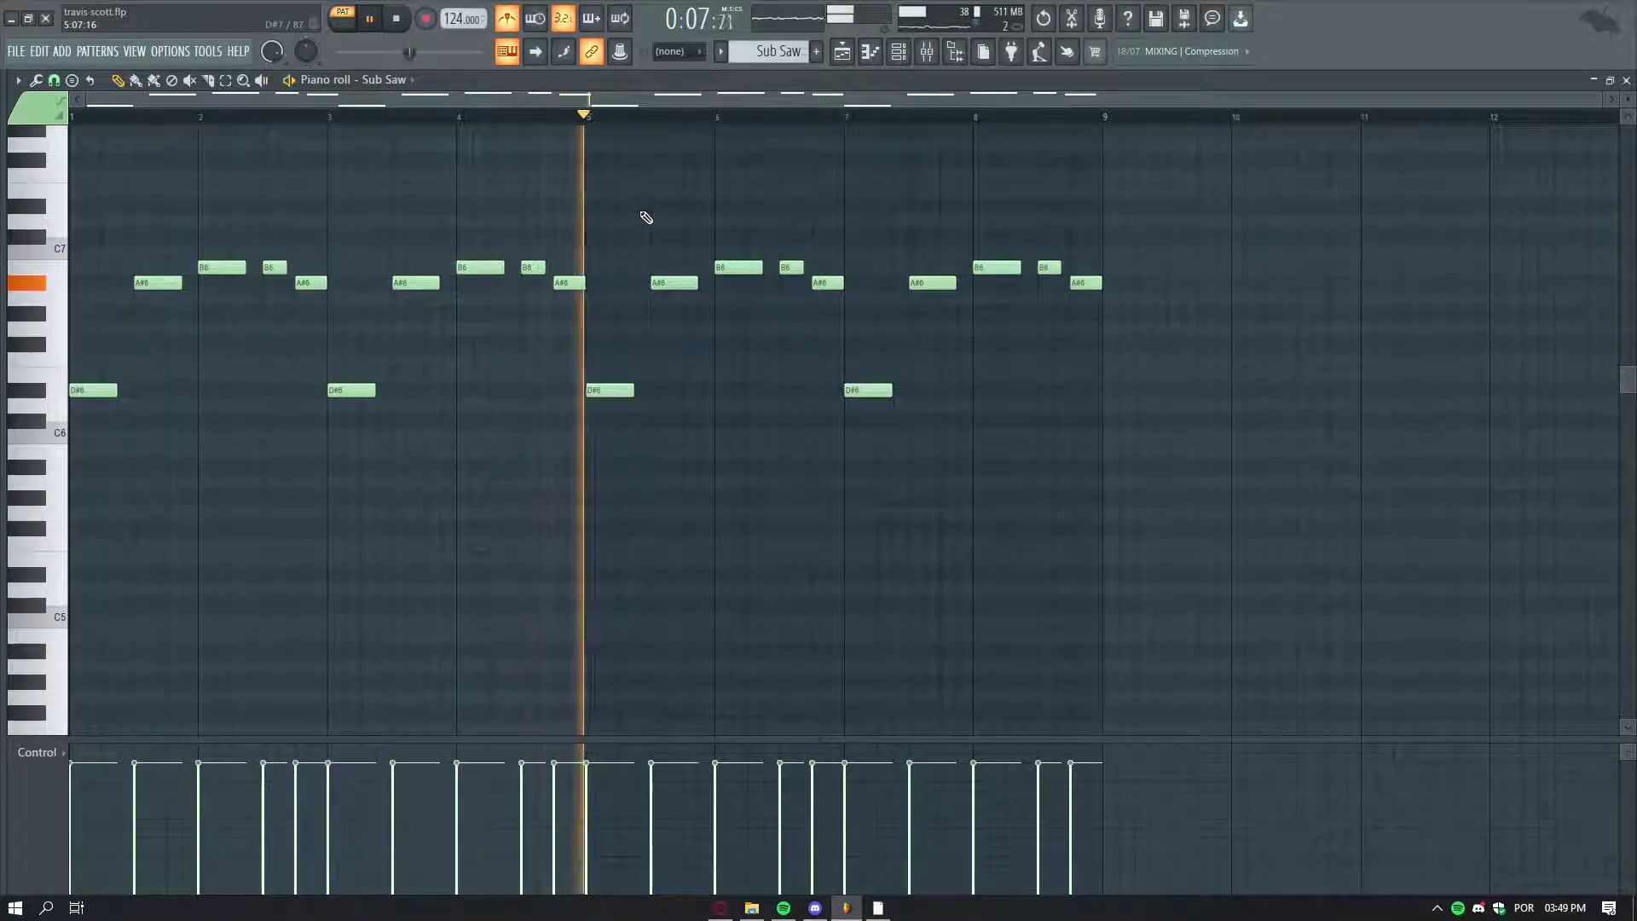
scroll(760, 56, "down", 1)
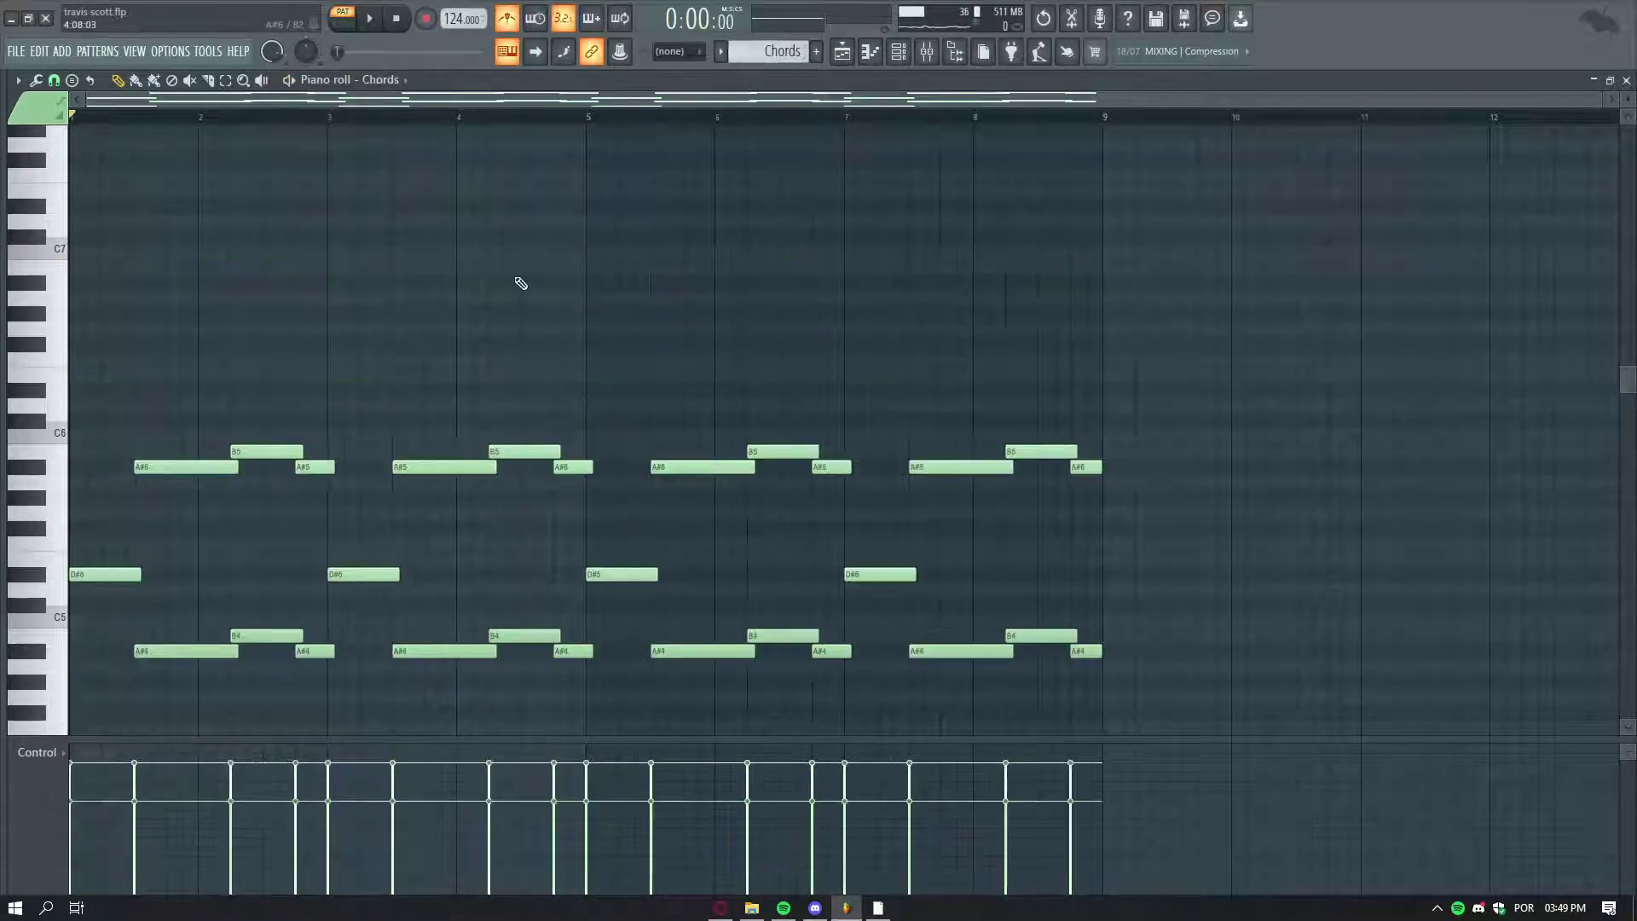
scroll(521, 283, "down", 3)
key("space")
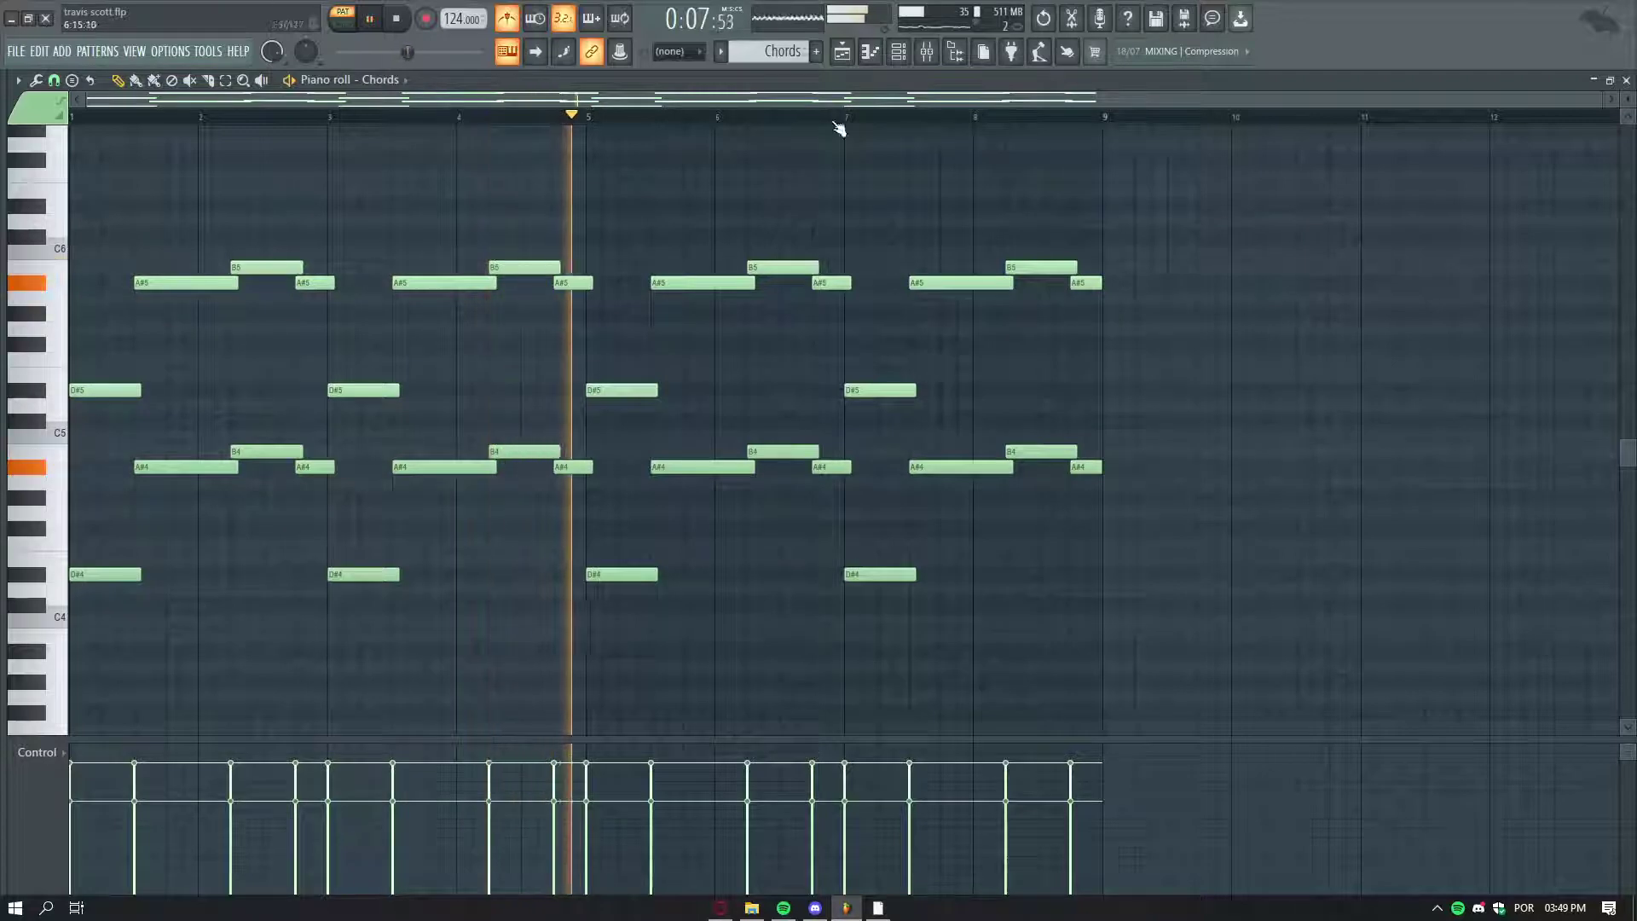
- Move on through the drum patterns and play Perc and Hat
scroll(779, 53, "down", 1)
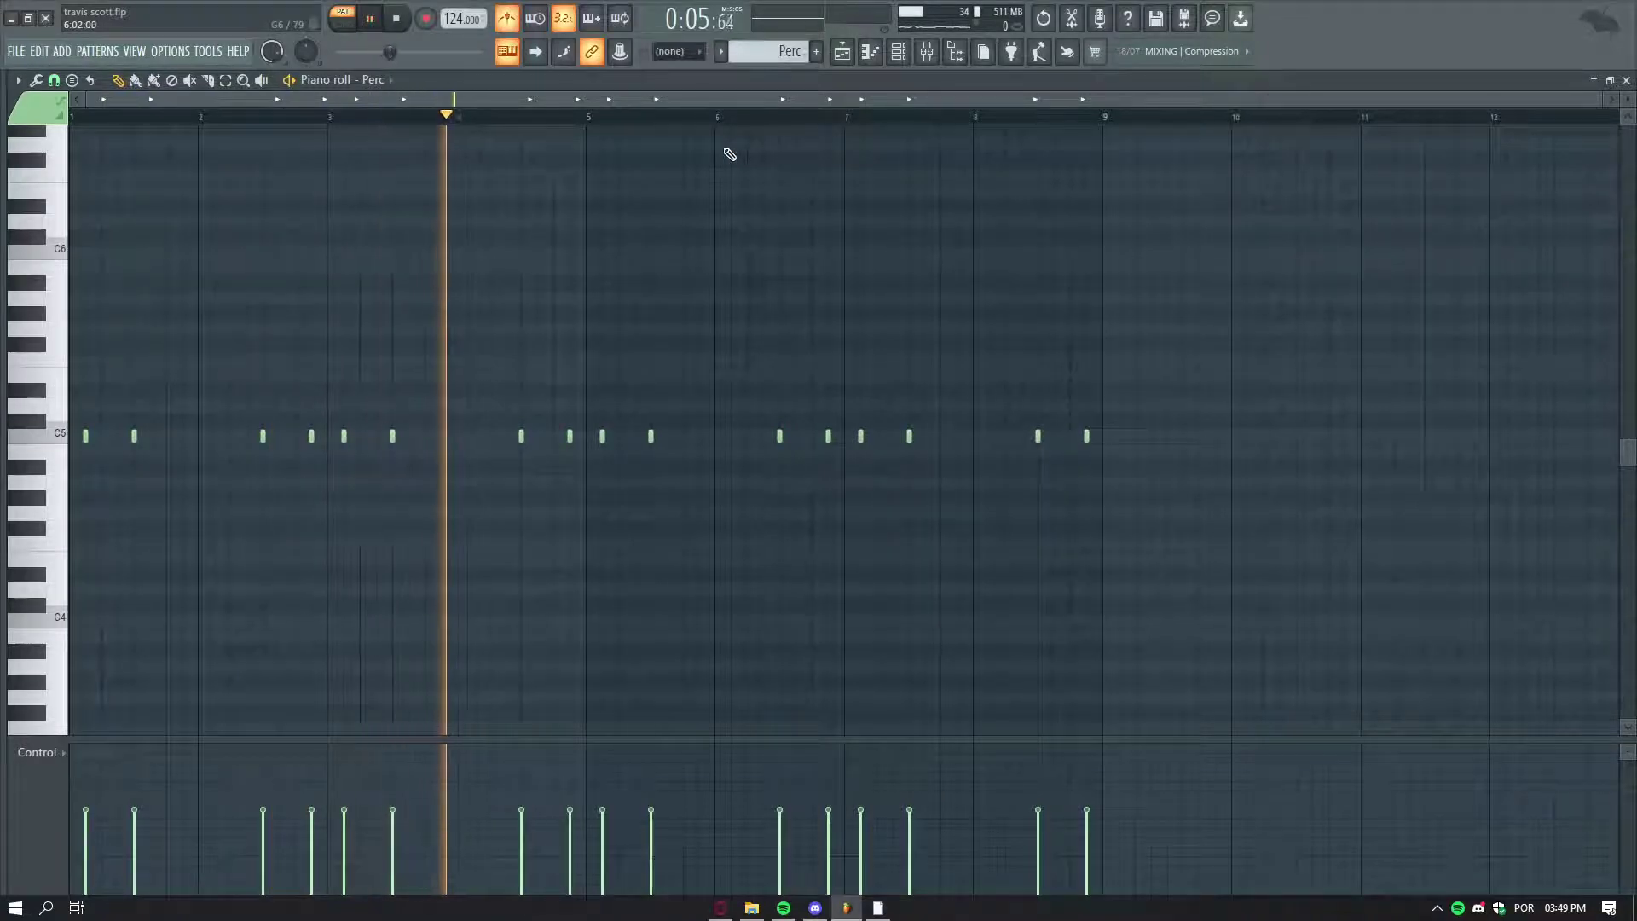
key("space")
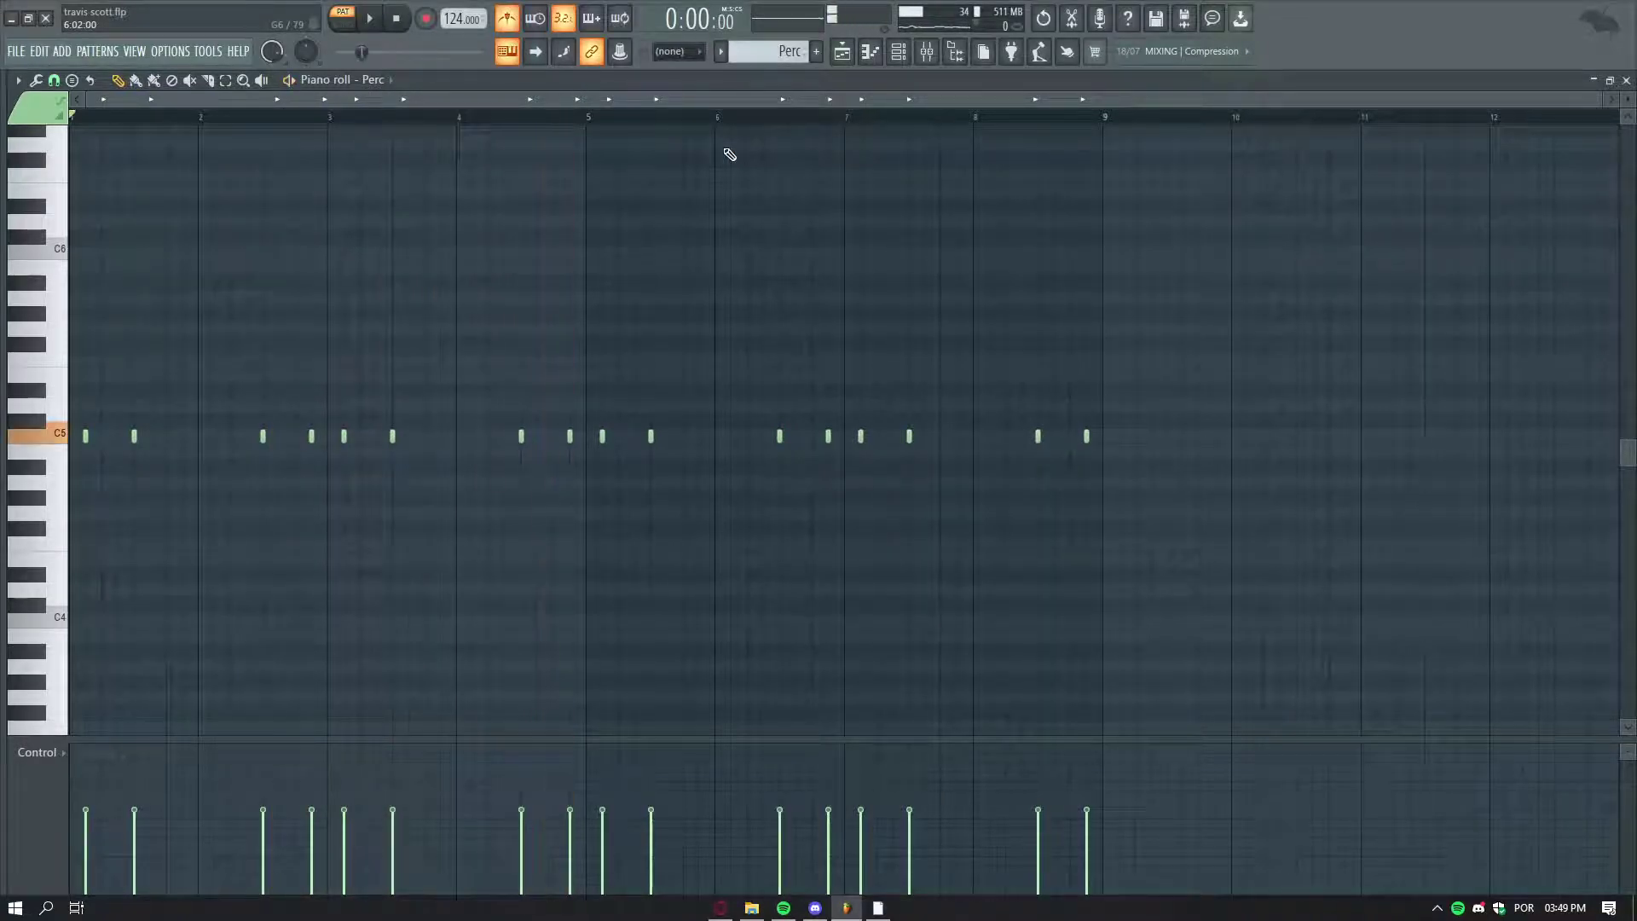
scroll(743, 47, "down", 1)
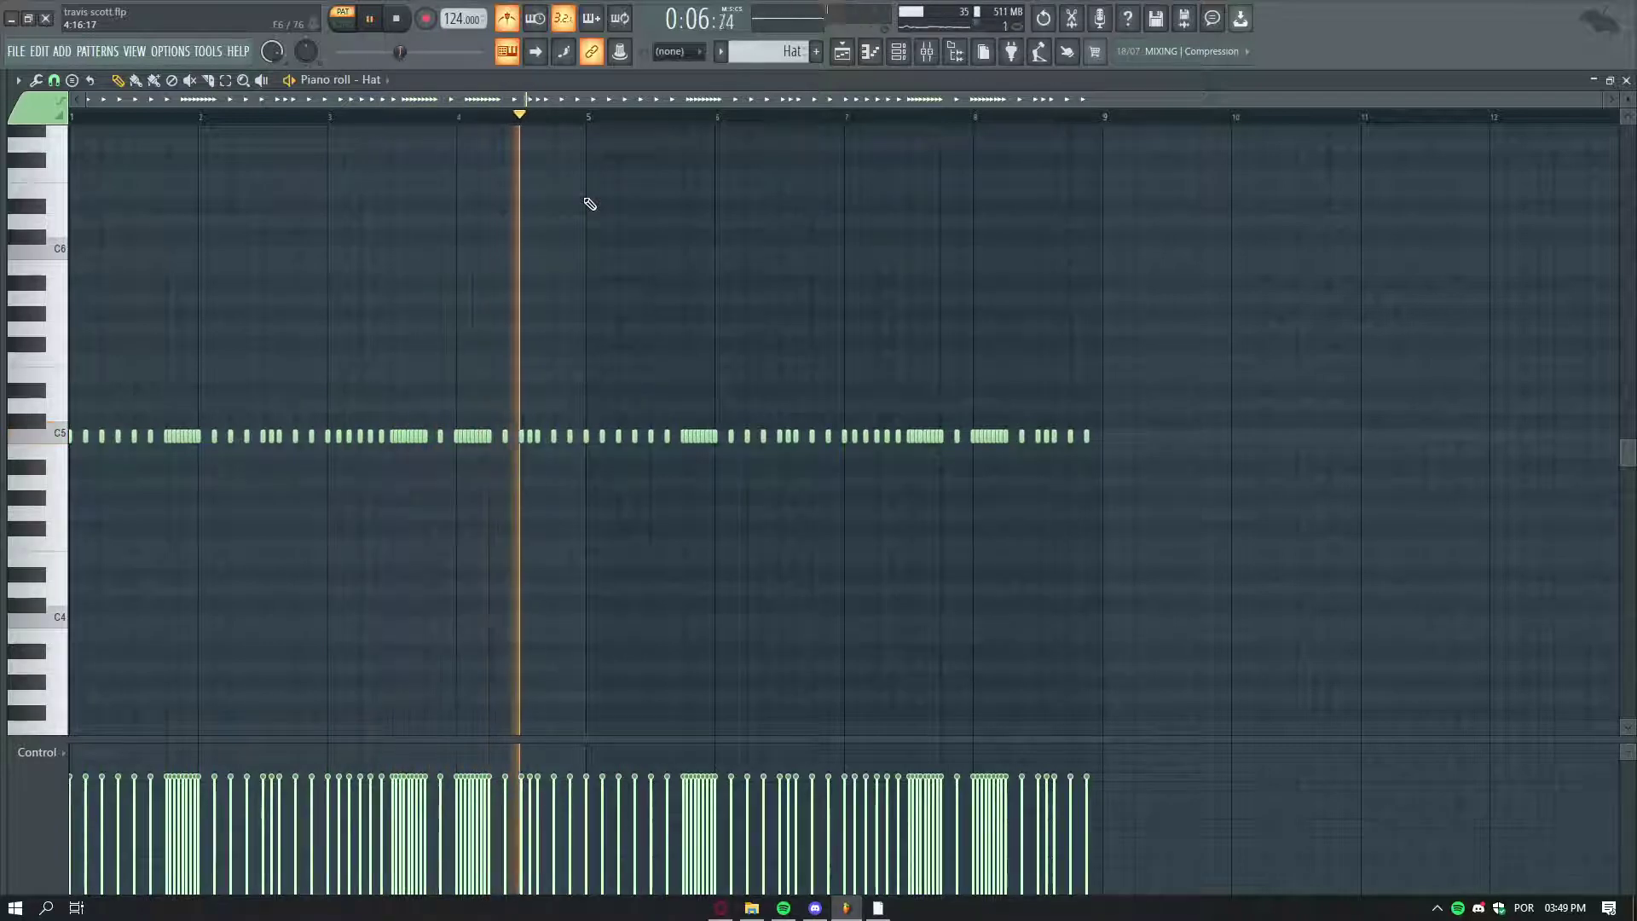
key("space")
- Review the Kick pattern and play the 808 pattern
scroll(755, 45, "up", 2)
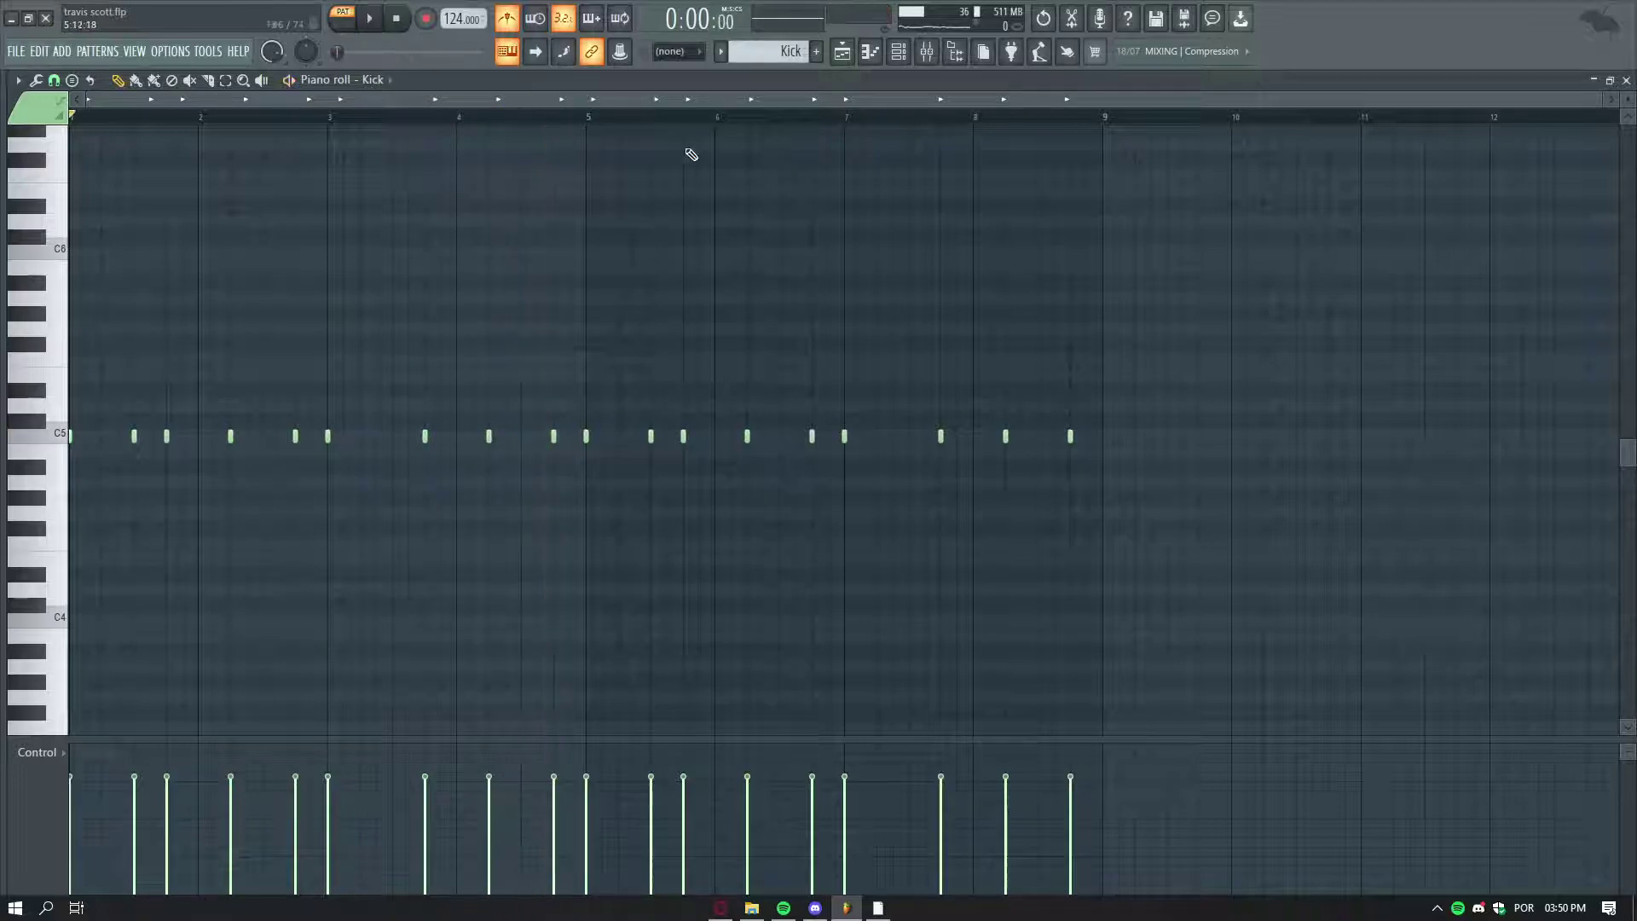
key("Down")
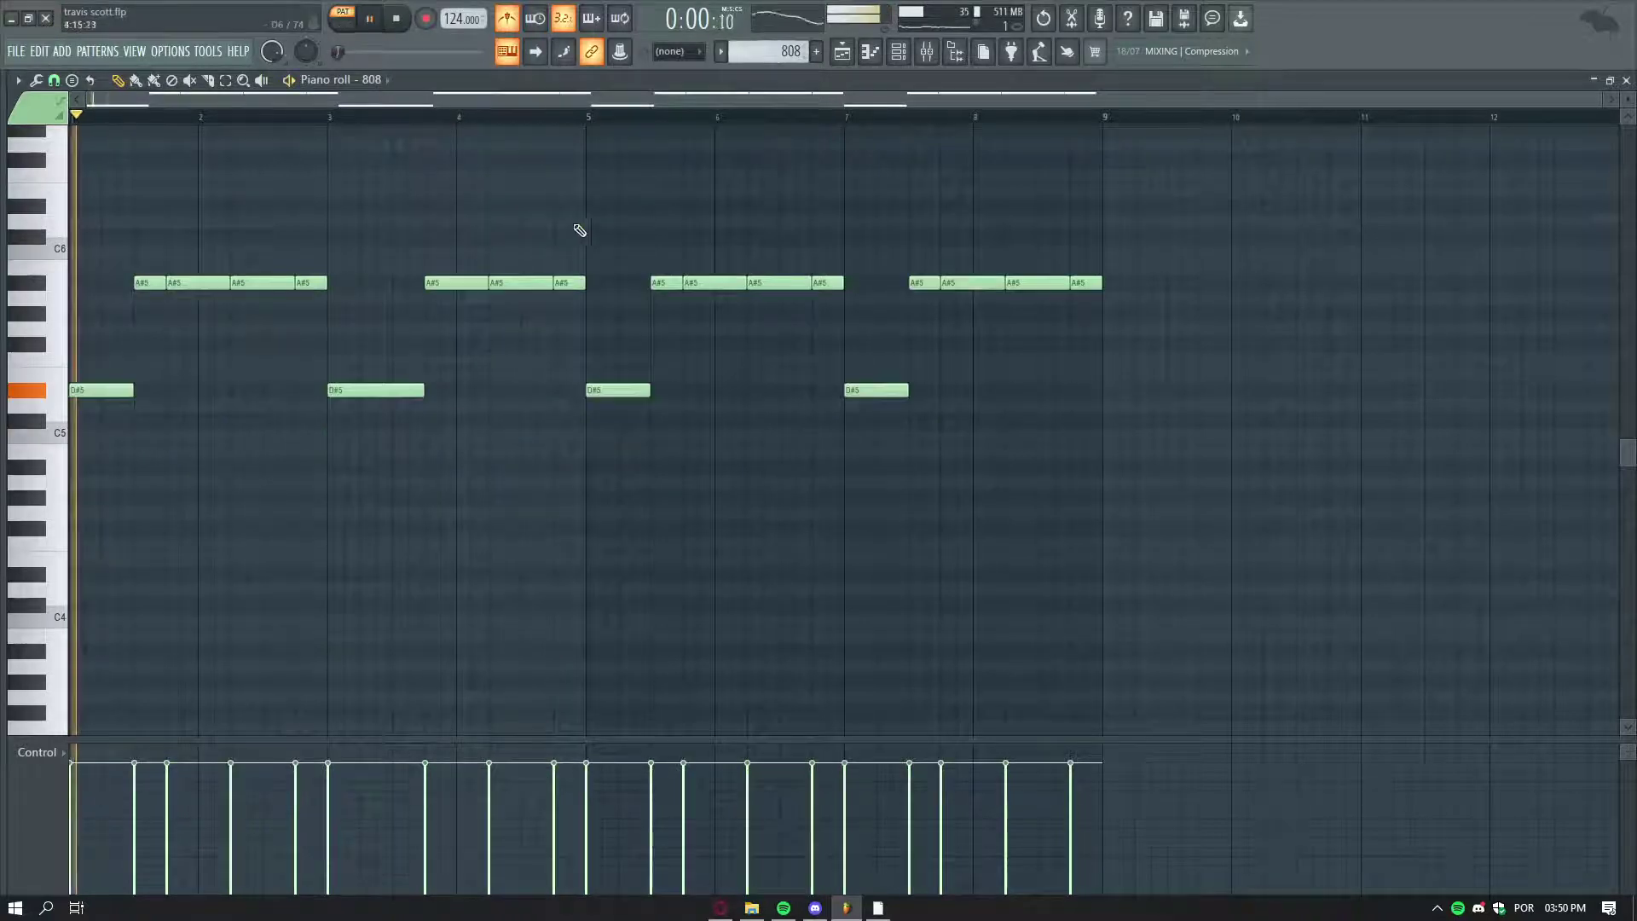
scroll(578, 231, "up", 1)
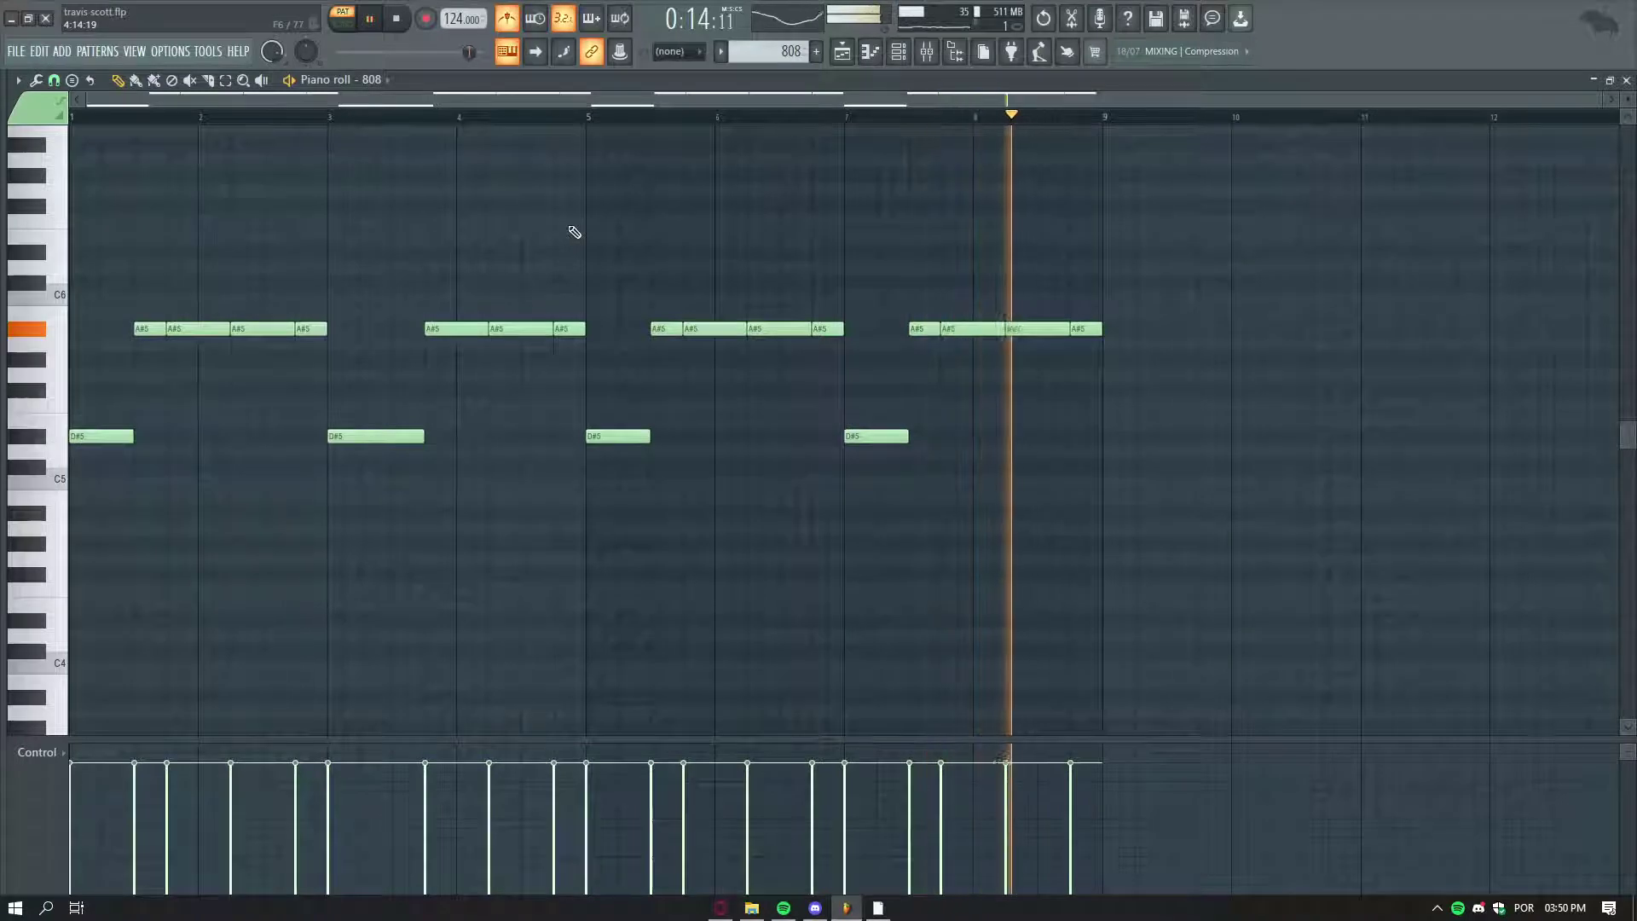
key("space")
- Play the Choir pattern and the Chords #2 pattern to review their notes
scroll(751, 56, "down", 1)
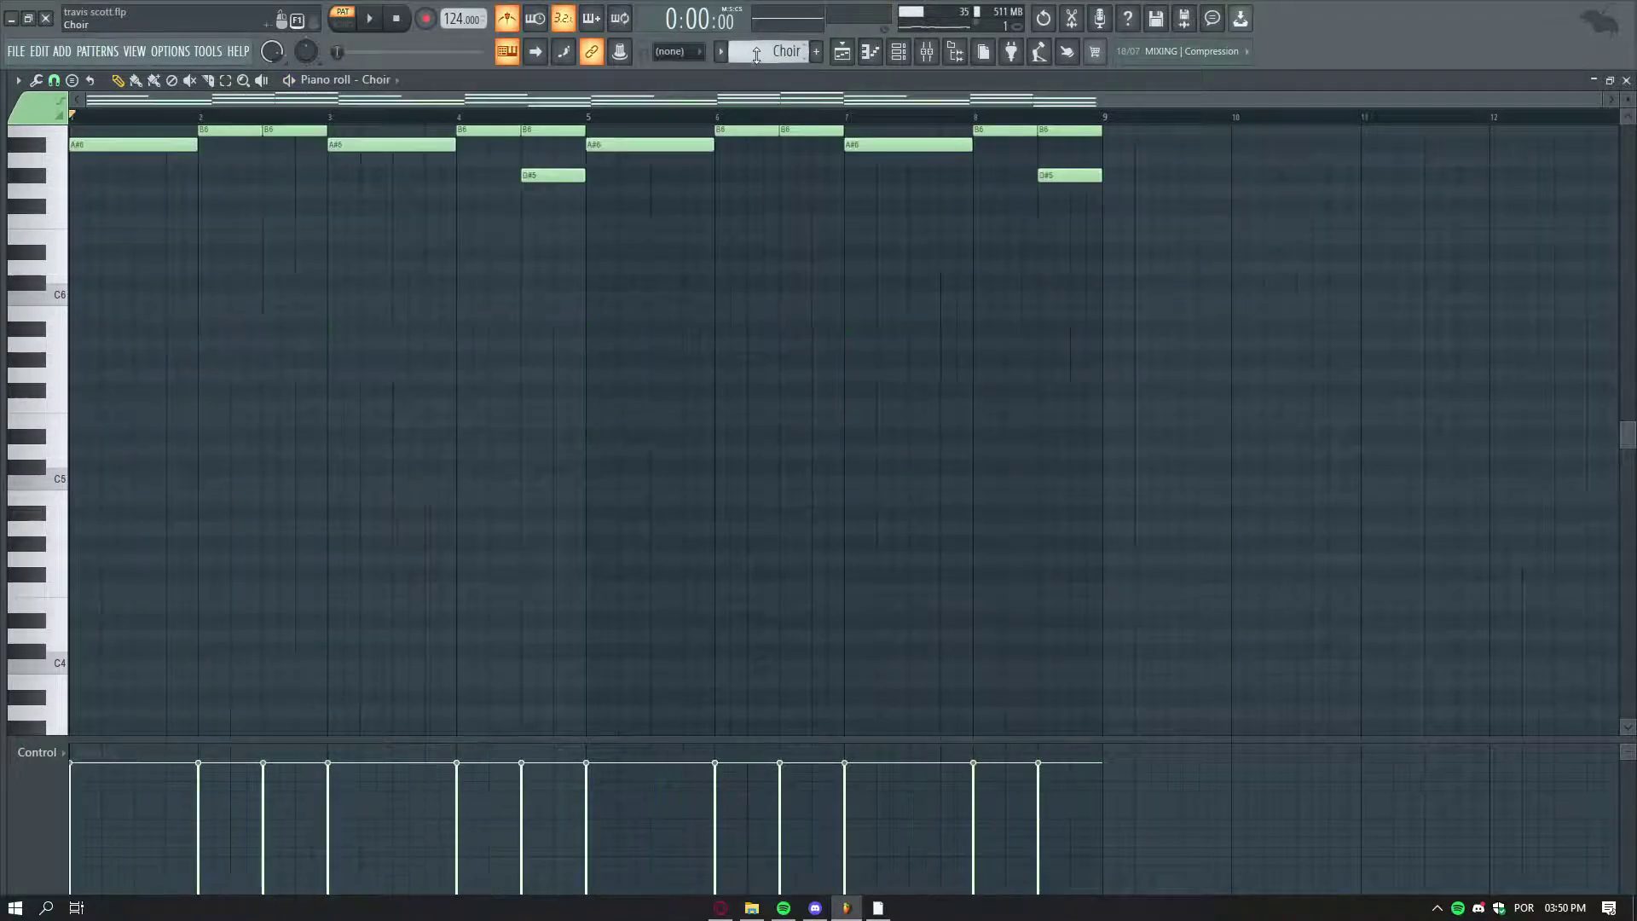
scroll(646, 231, "up", 6)
key("space")
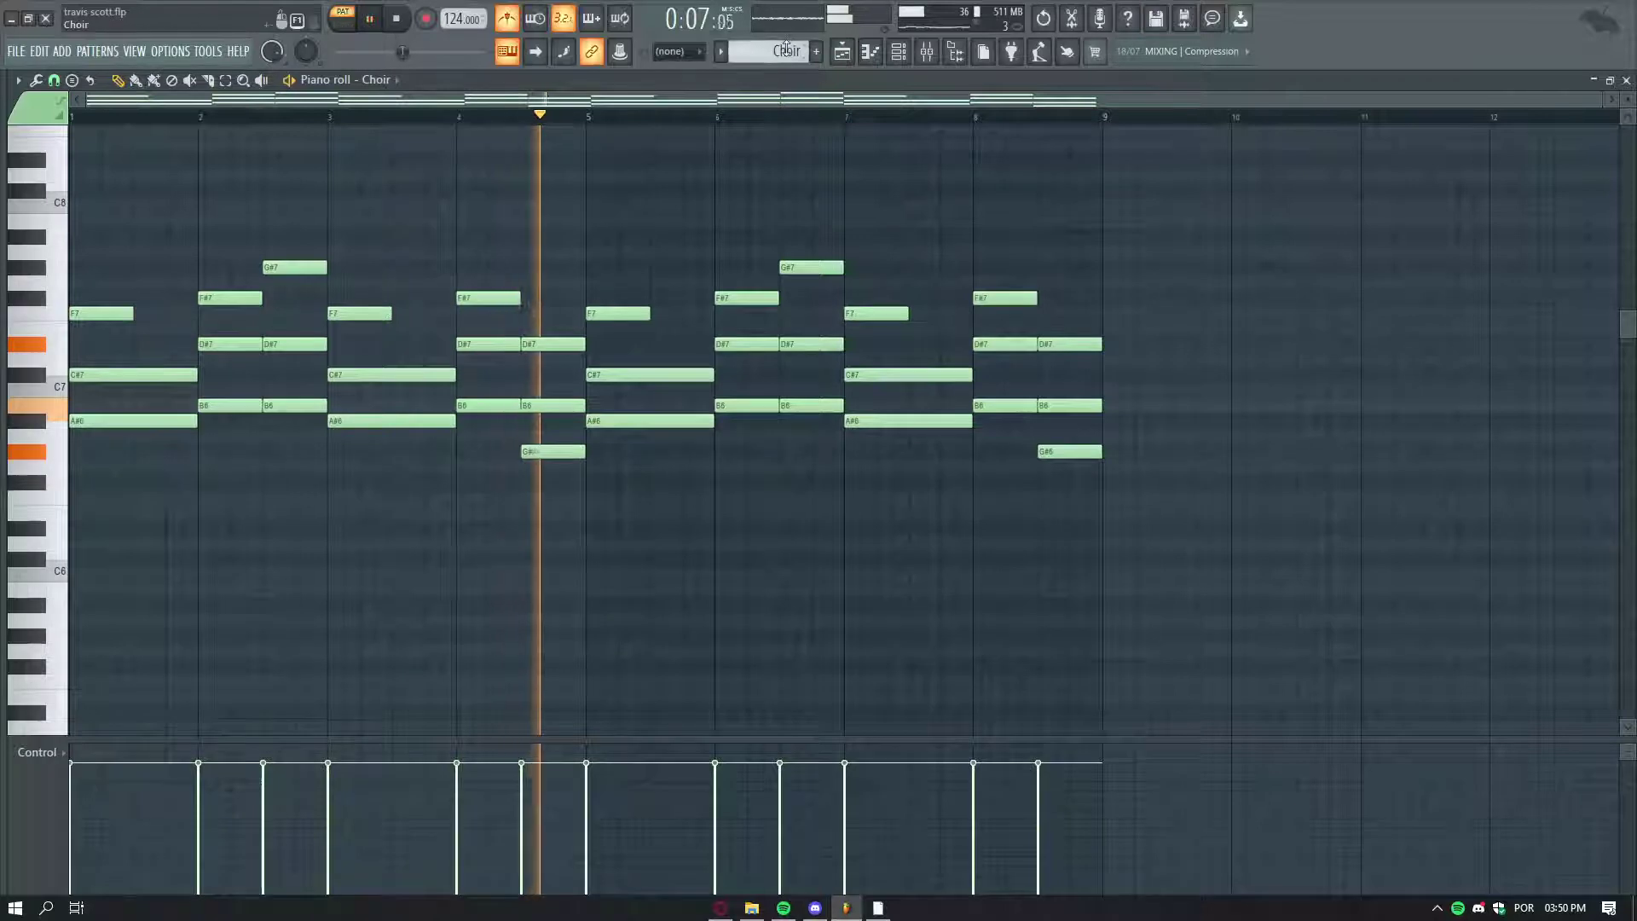
scroll(784, 51, "down", 1)
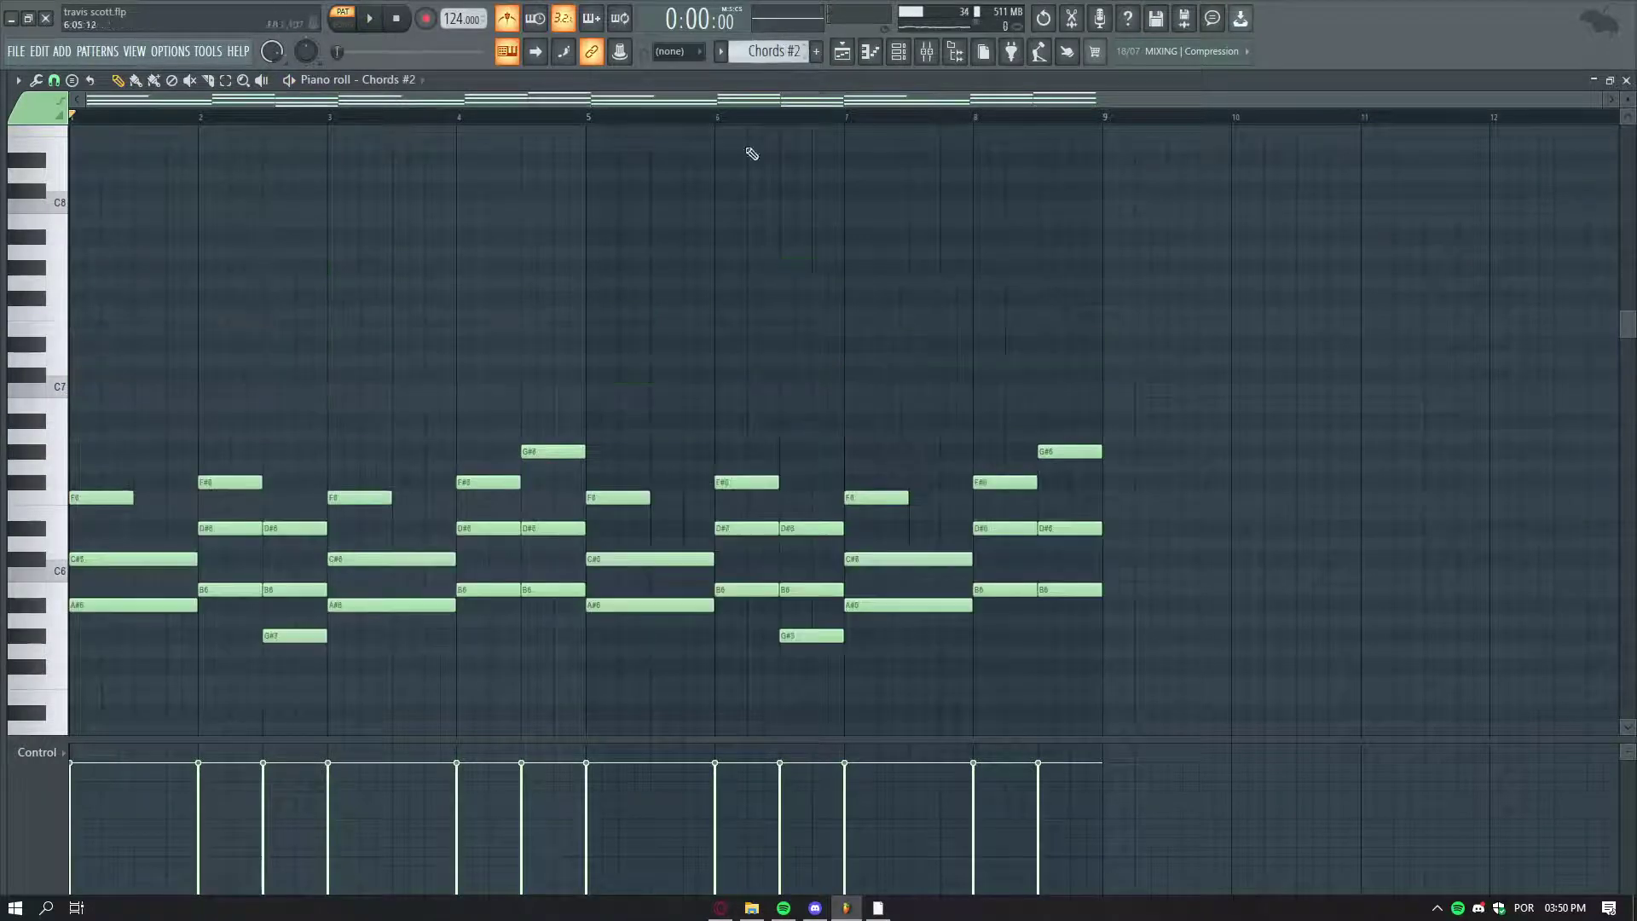
scroll(730, 201, "down", 2)
key("space")
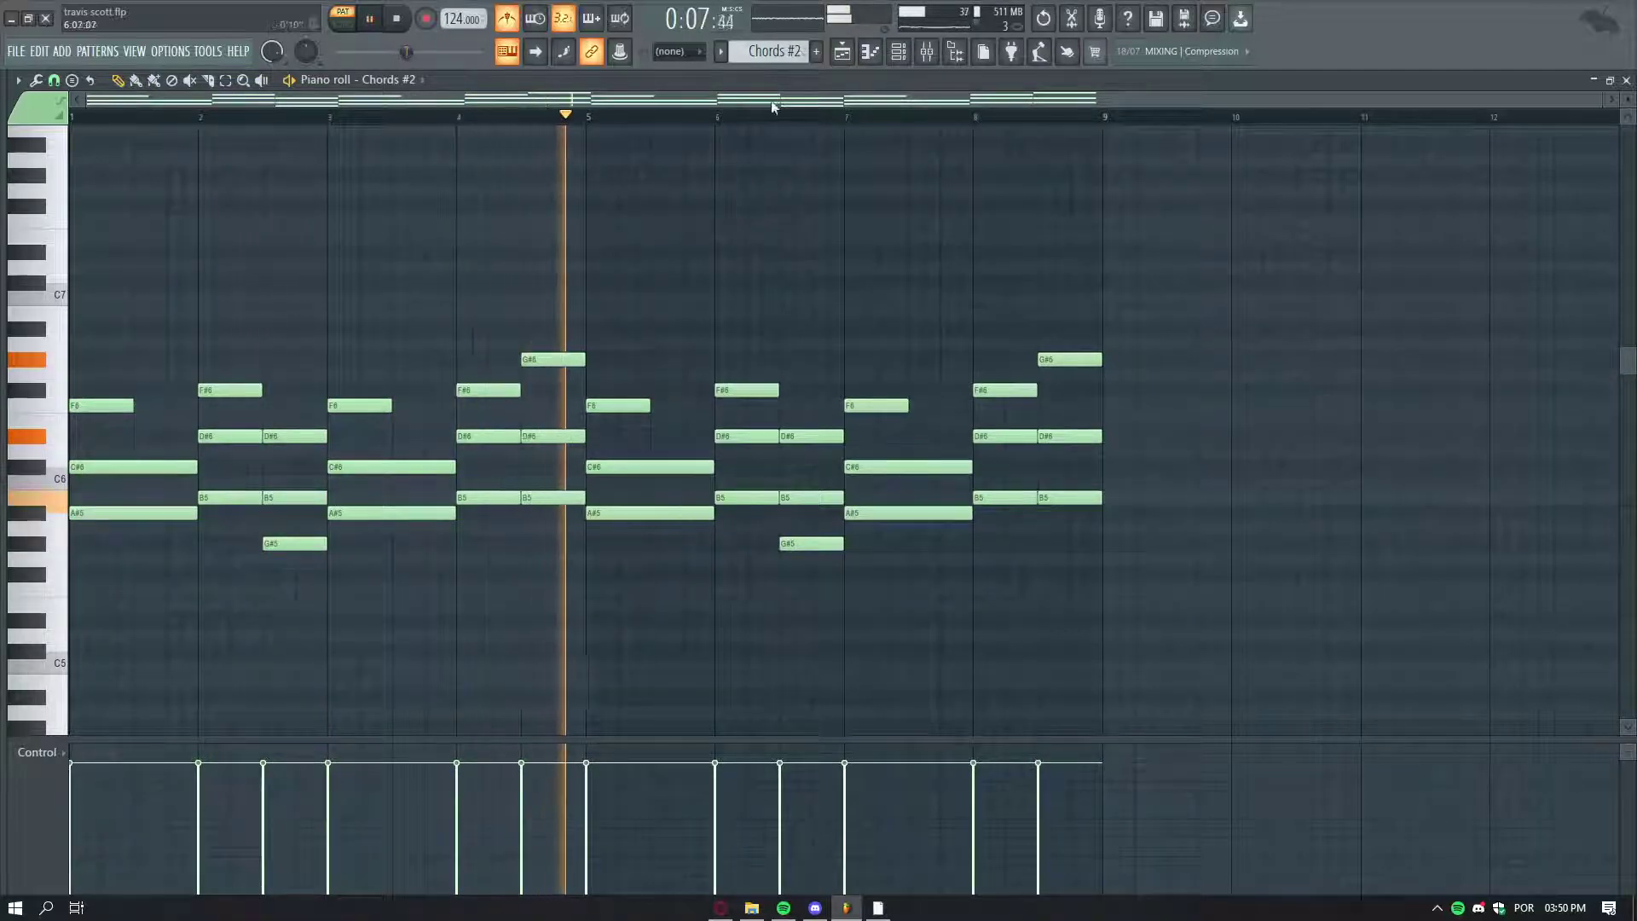
- Review the Low EQ Bass pattern and play the Plucked Saw pattern
scroll(801, 57, "down", 1)
key("space")
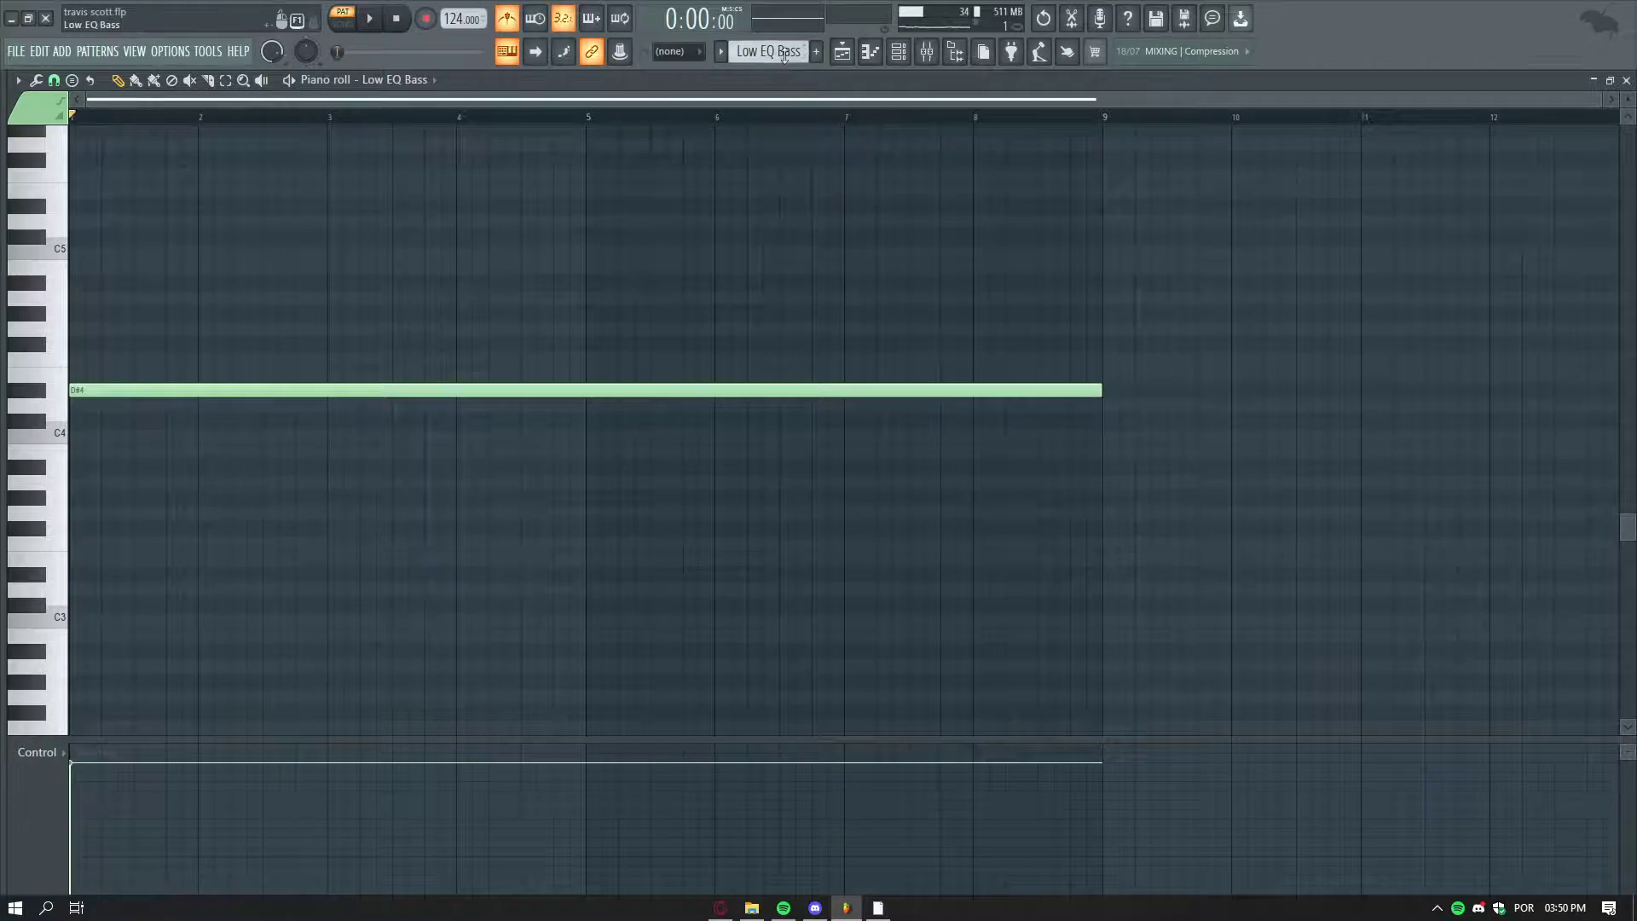
scroll(785, 56, "down", 1)
scroll(670, 242, "up", 3)
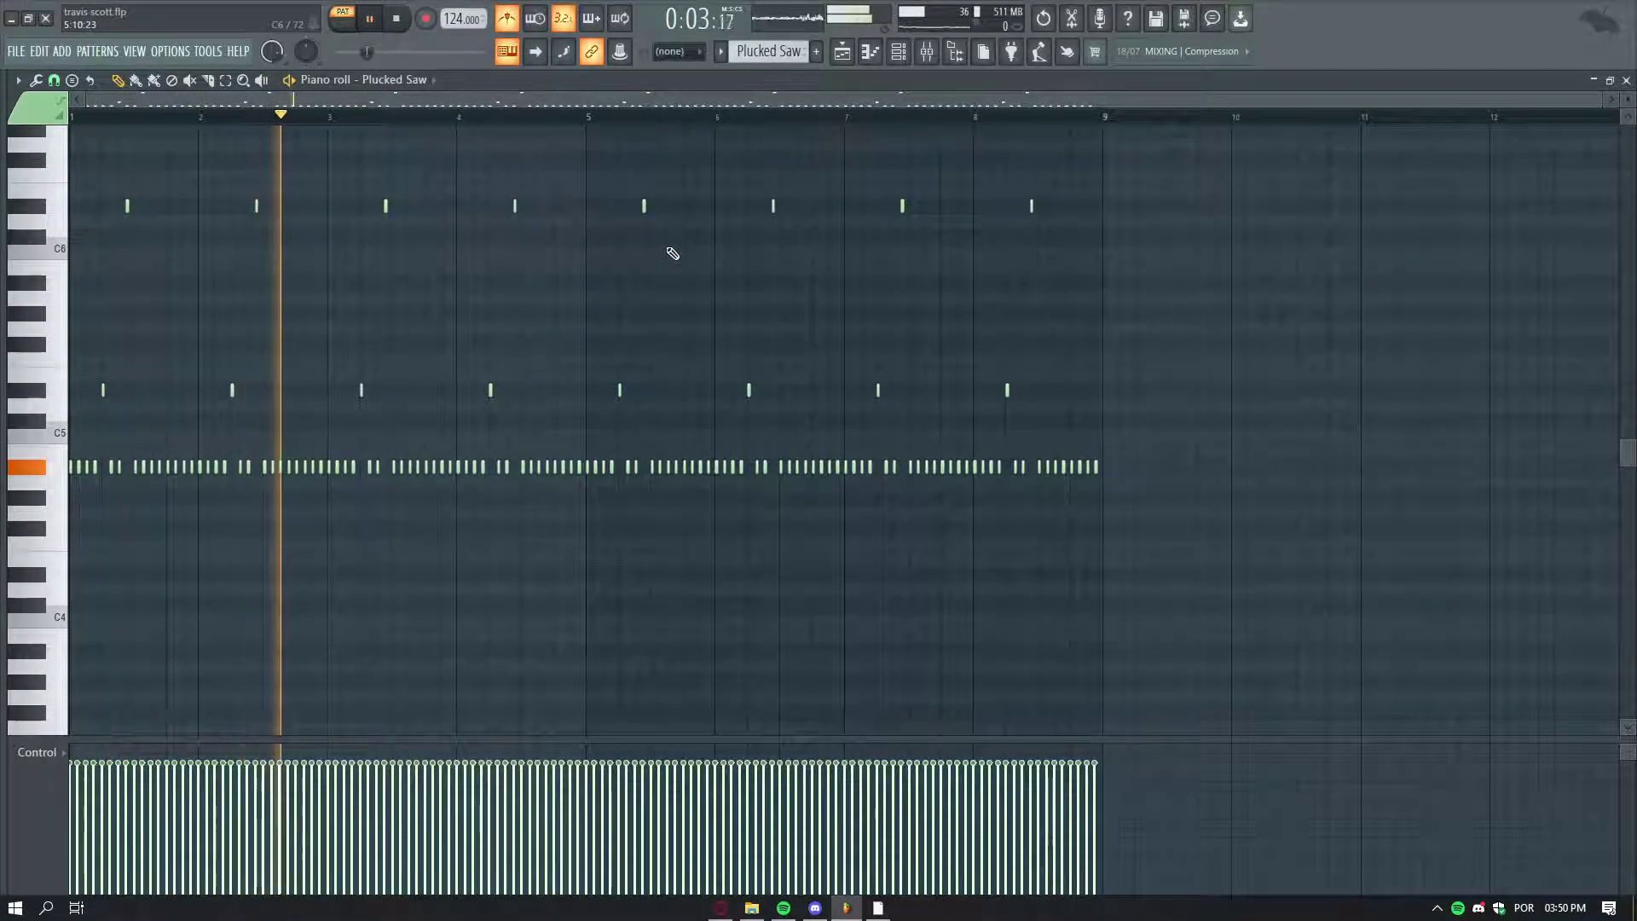
scroll(673, 253, "up", 1)
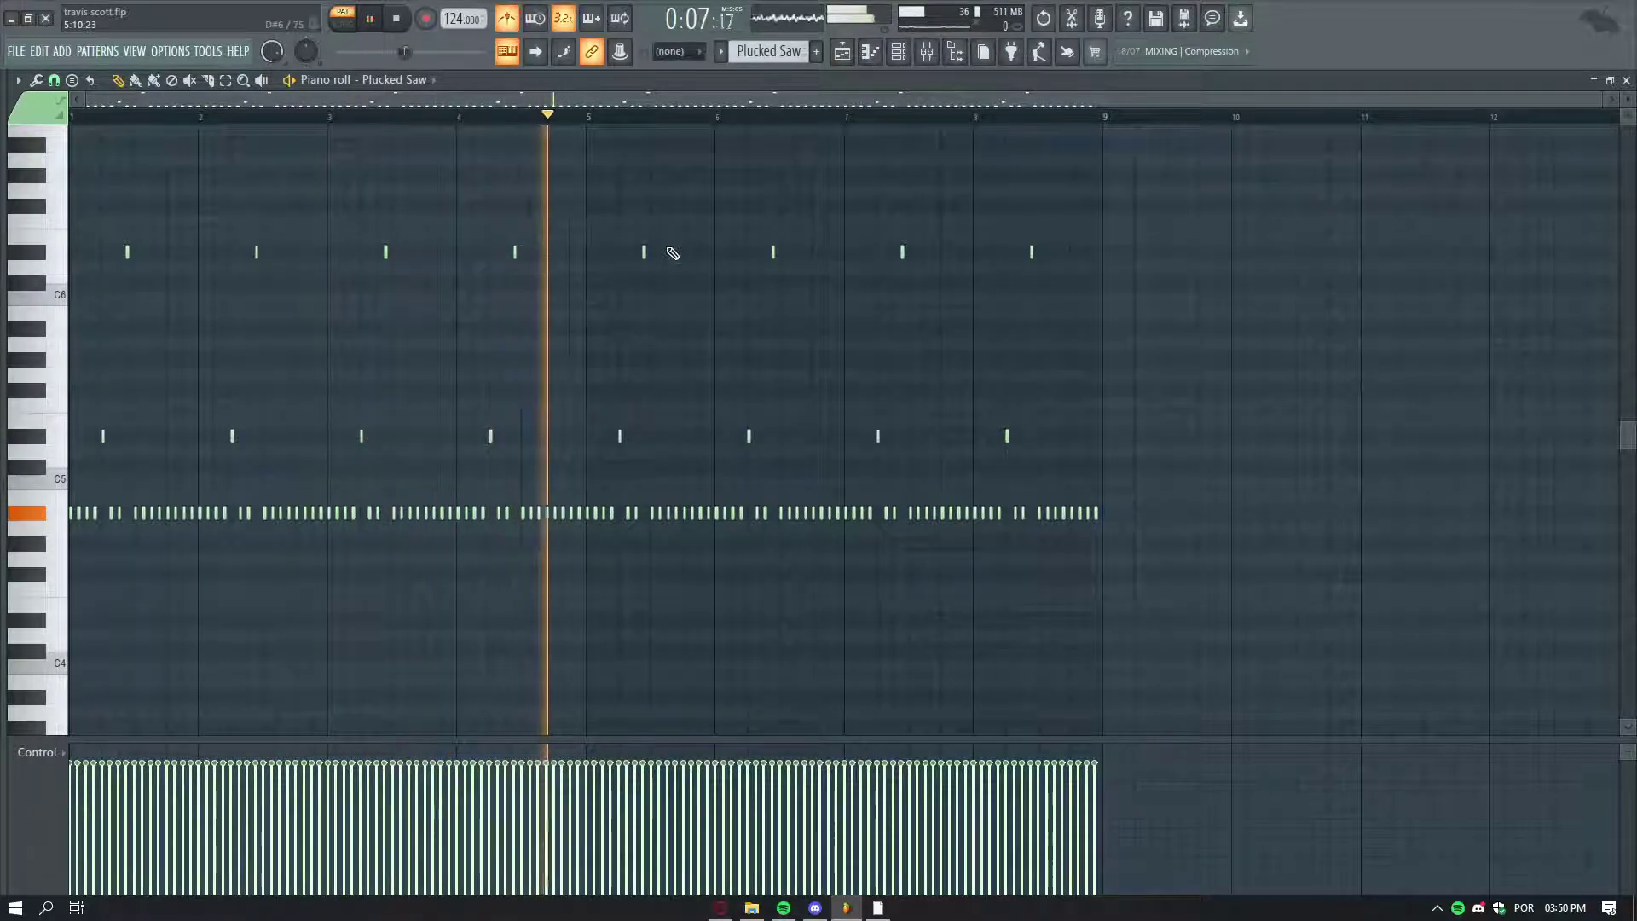
scroll(792, 53, "down", 3)
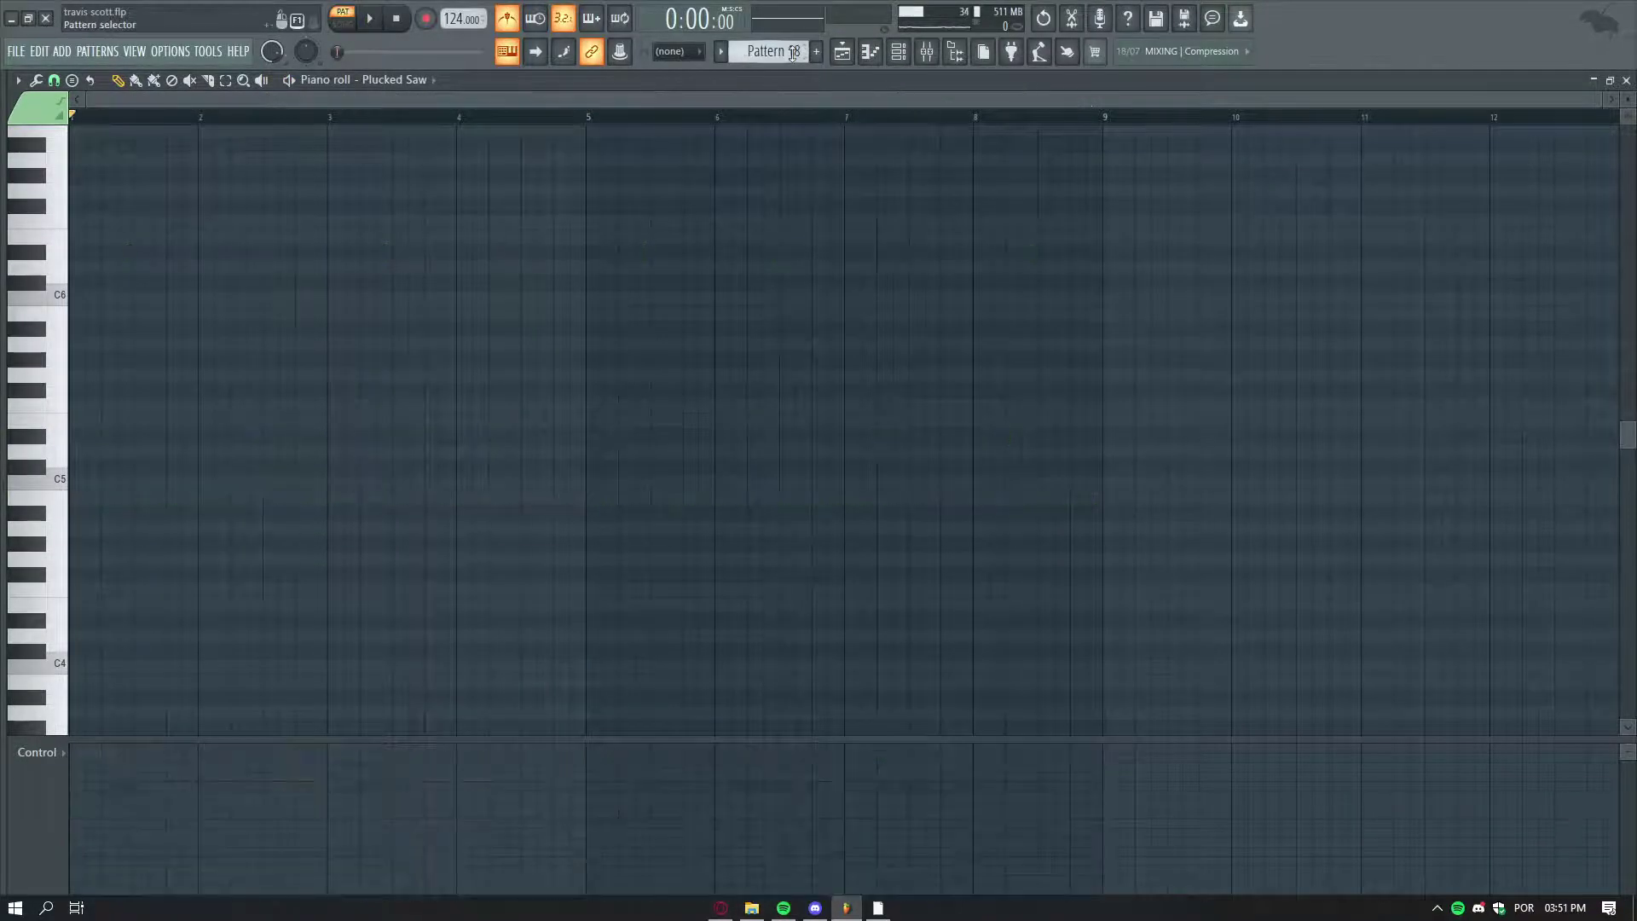
- Close the piano roll and play the full arrangement in the playlist from the start
left_click(1626, 81)
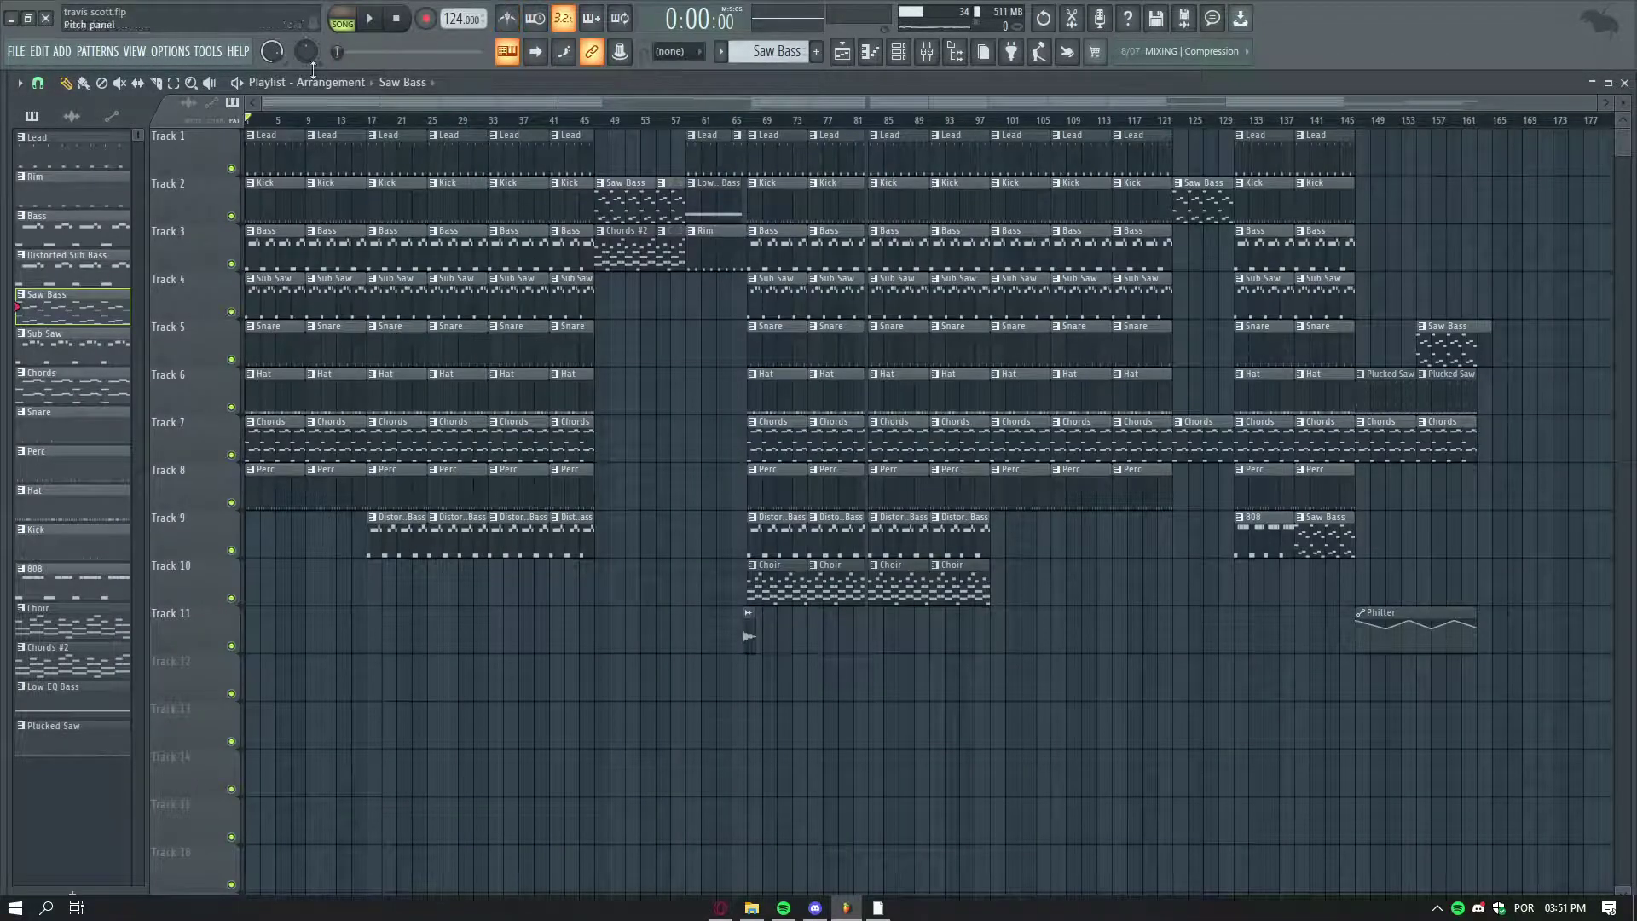
scroll(312, 138, "up", 4)
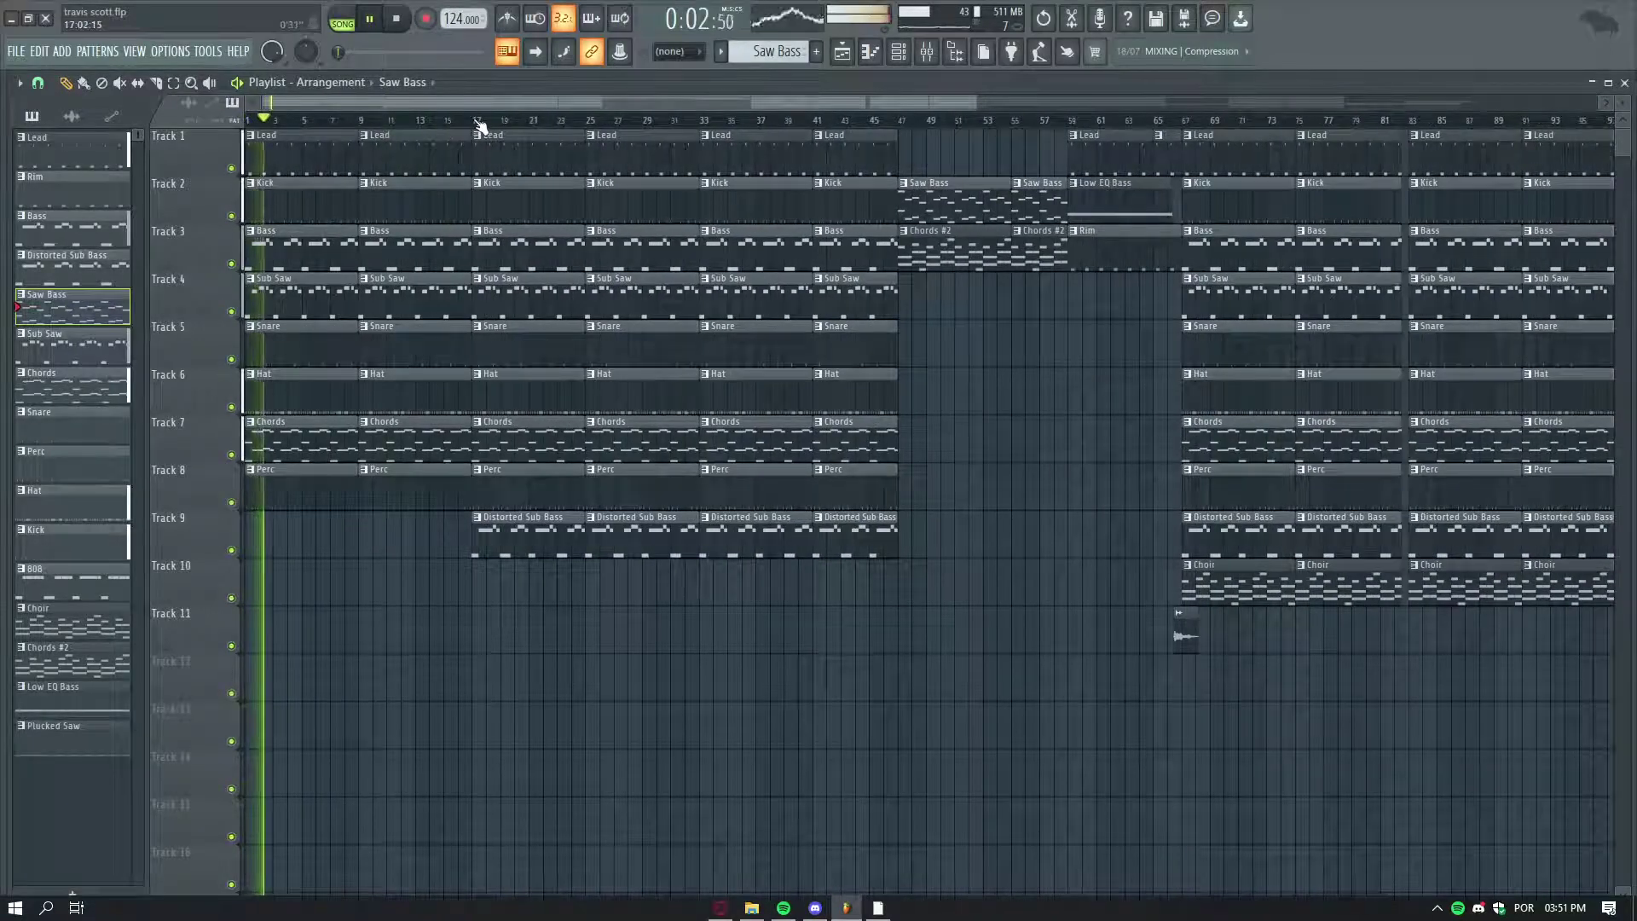
scroll(480, 122, "up", 3)
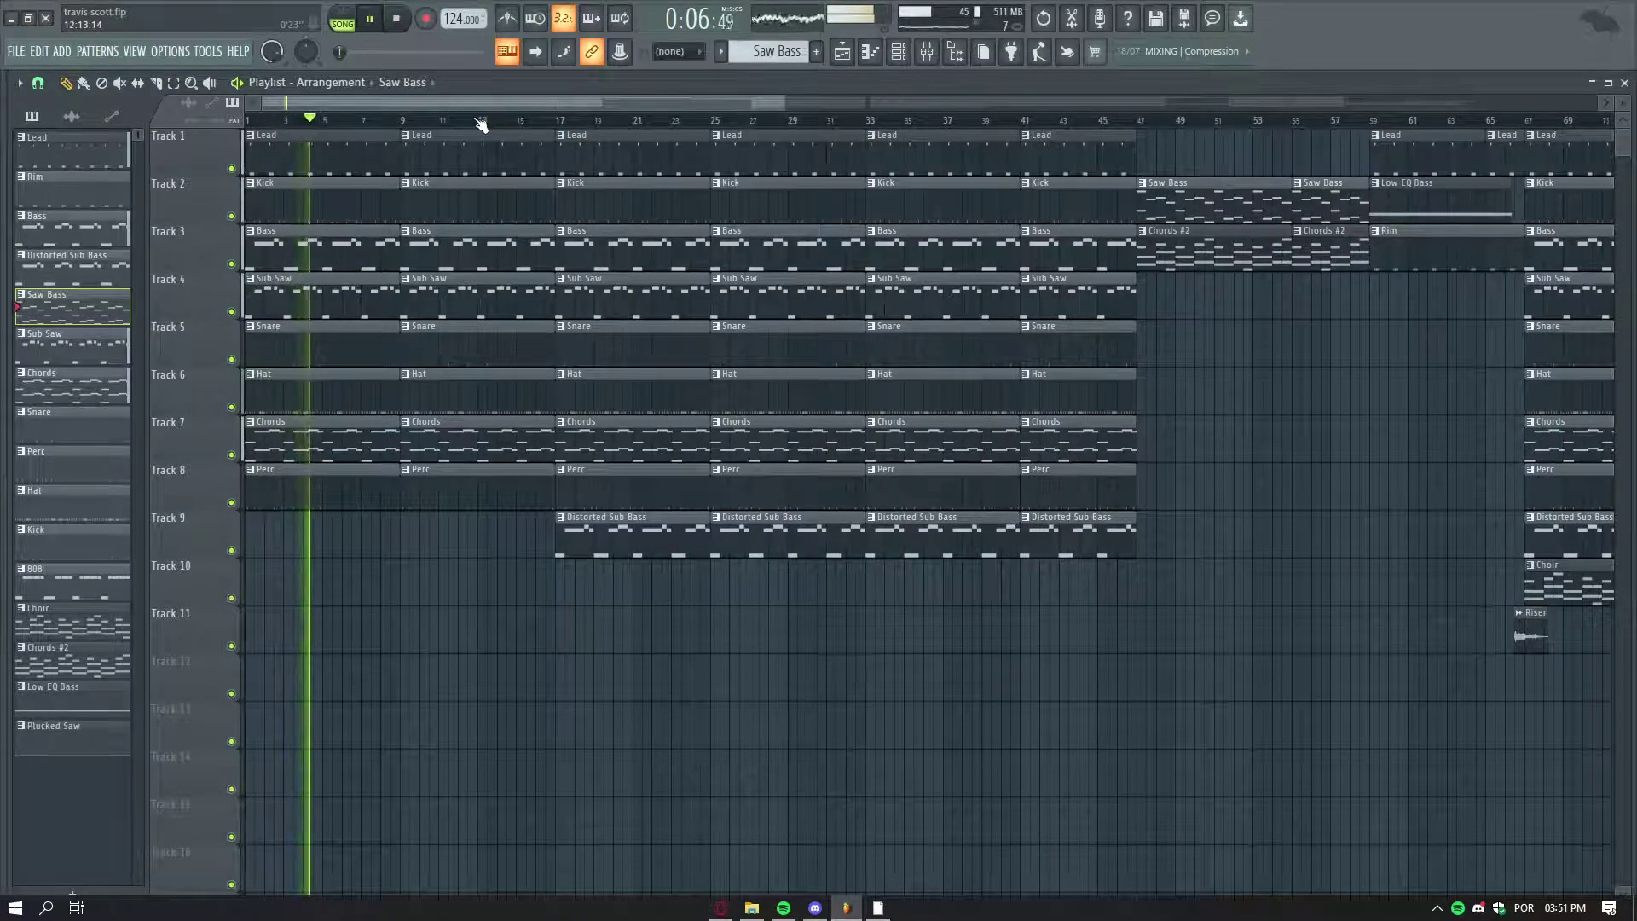
scroll(481, 125, "down", 2)
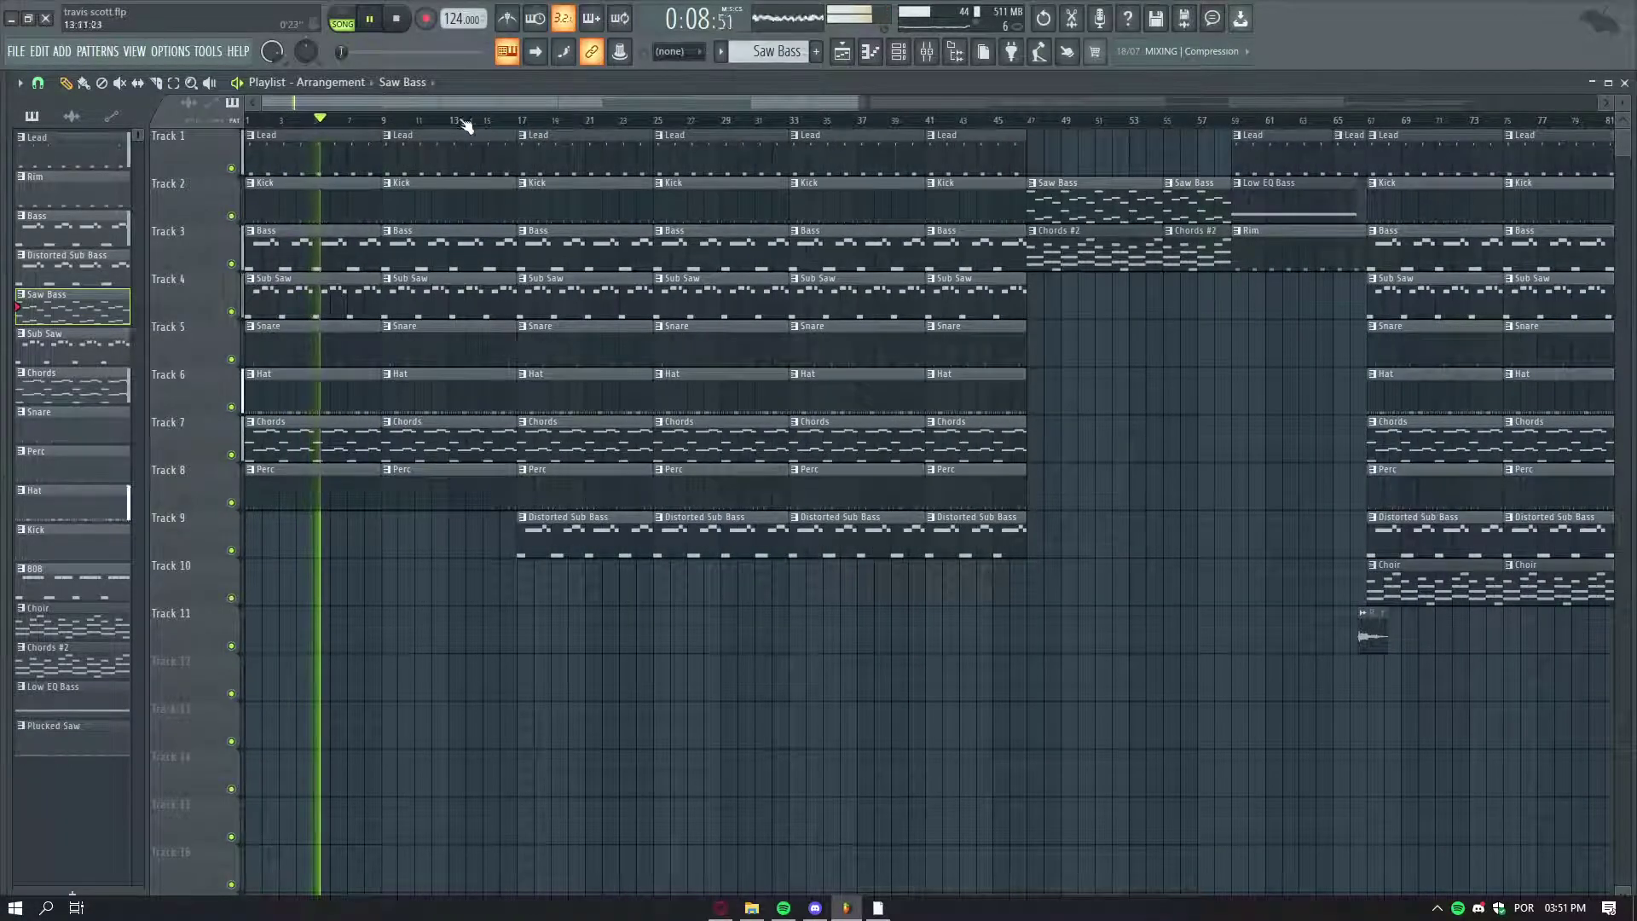
scroll(431, 120, "up", 3)
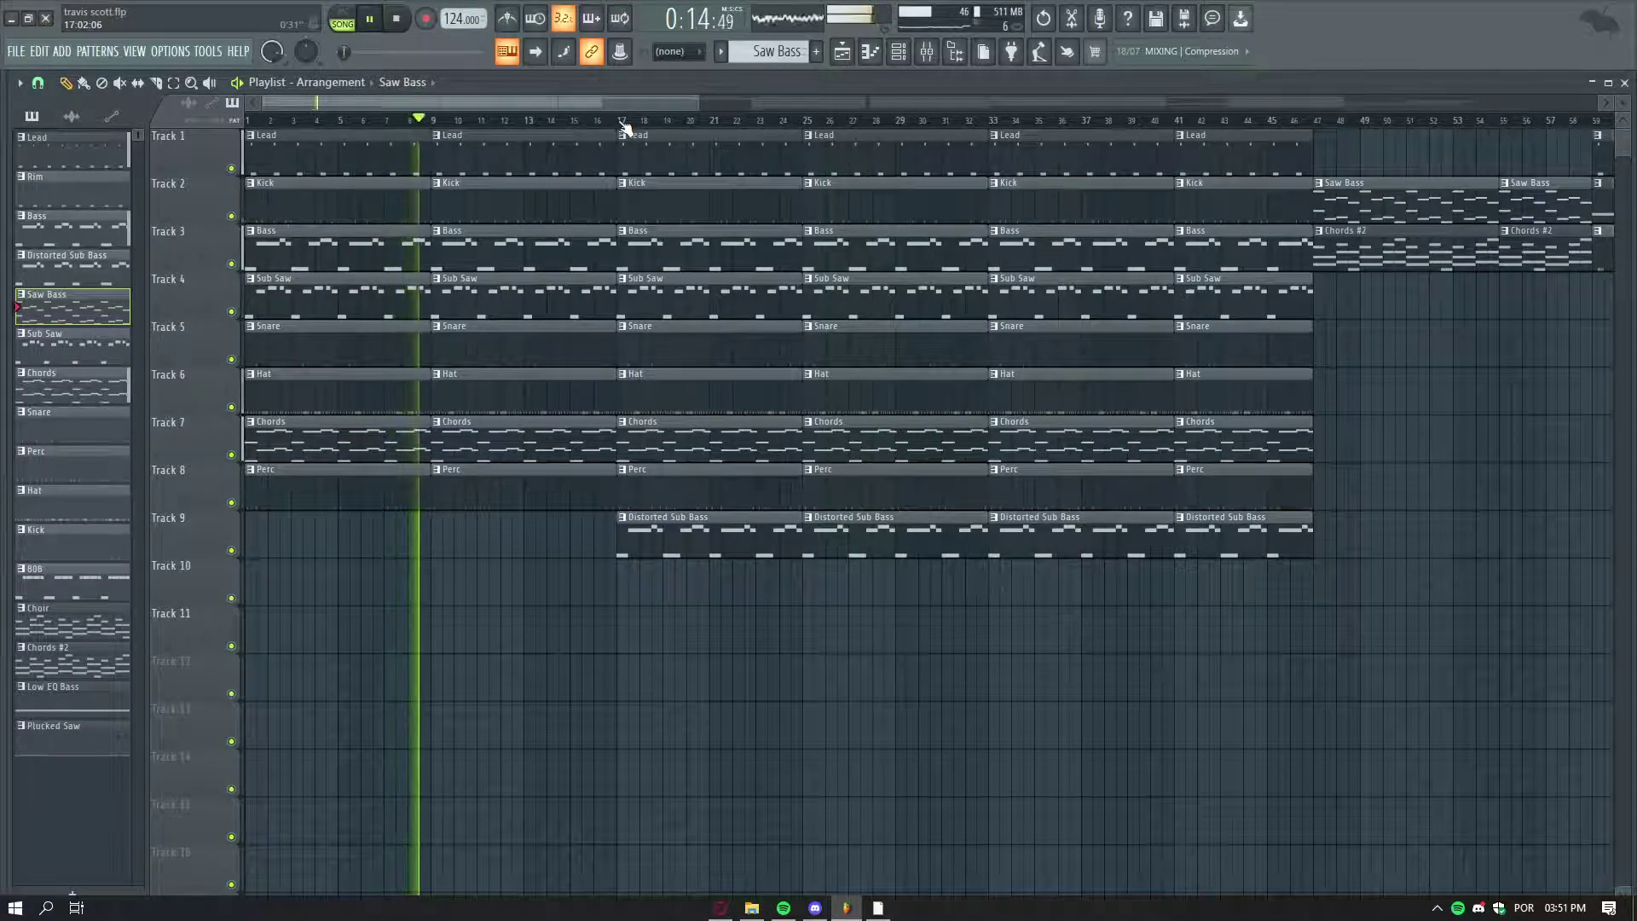
- Play the arrangement from bar 17, and skip ahead to the section with the Low EQ Bass and Rim clips
left_click(623, 122)
scroll(628, 119, "down", 4)
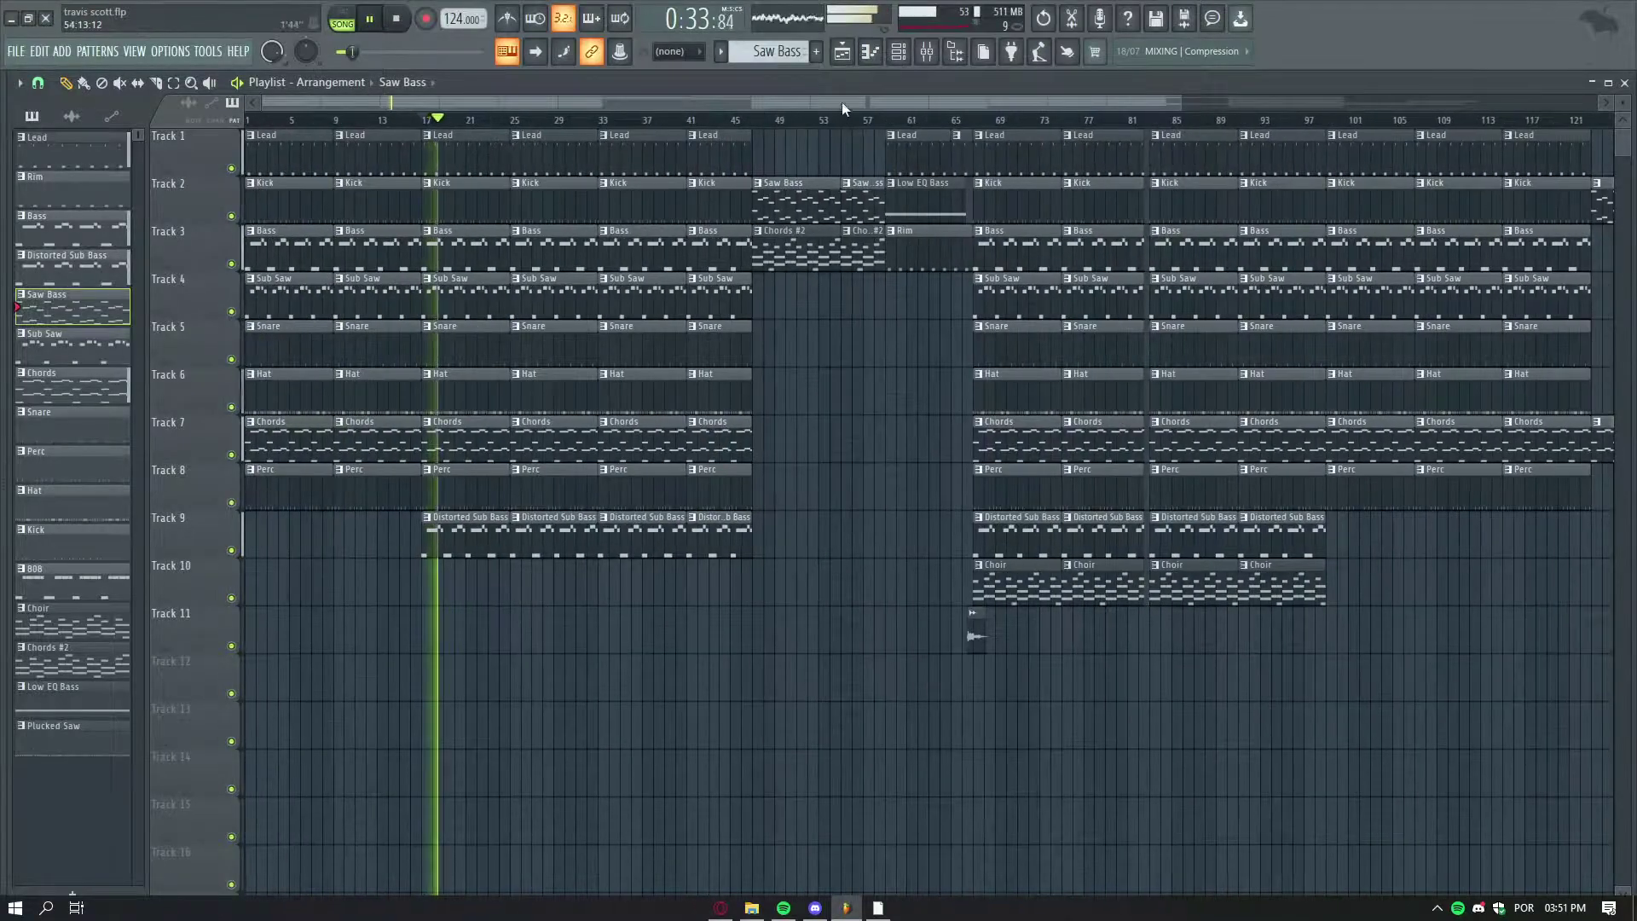
scroll(842, 100, "up", 2)
scroll(782, 124, "up", 2)
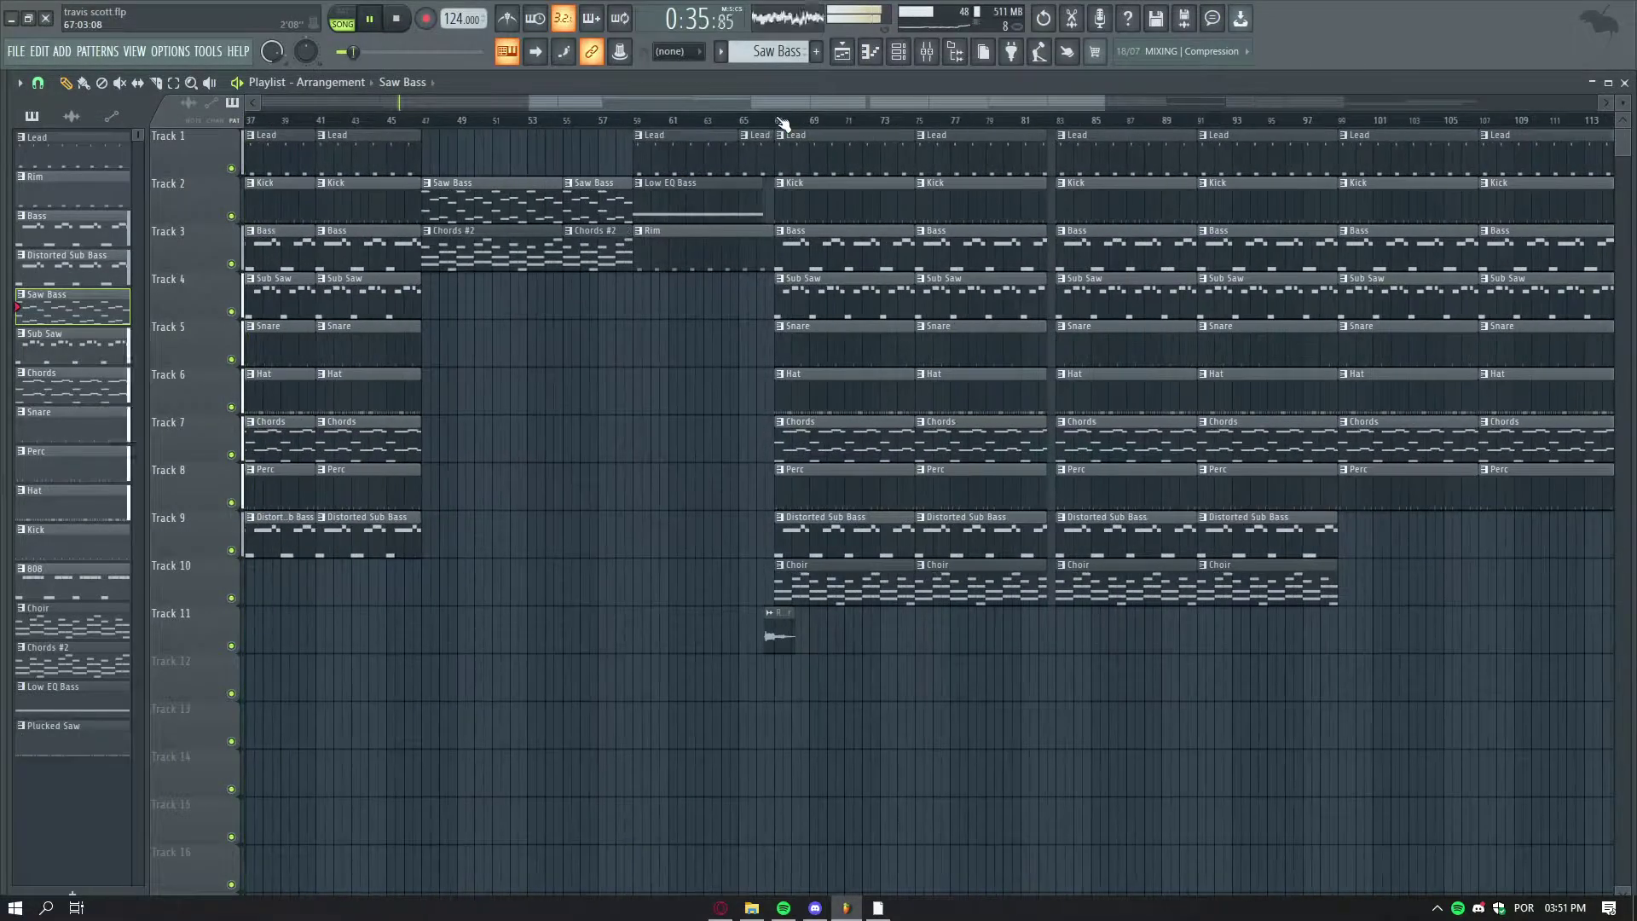
scroll(782, 124, "up", 2)
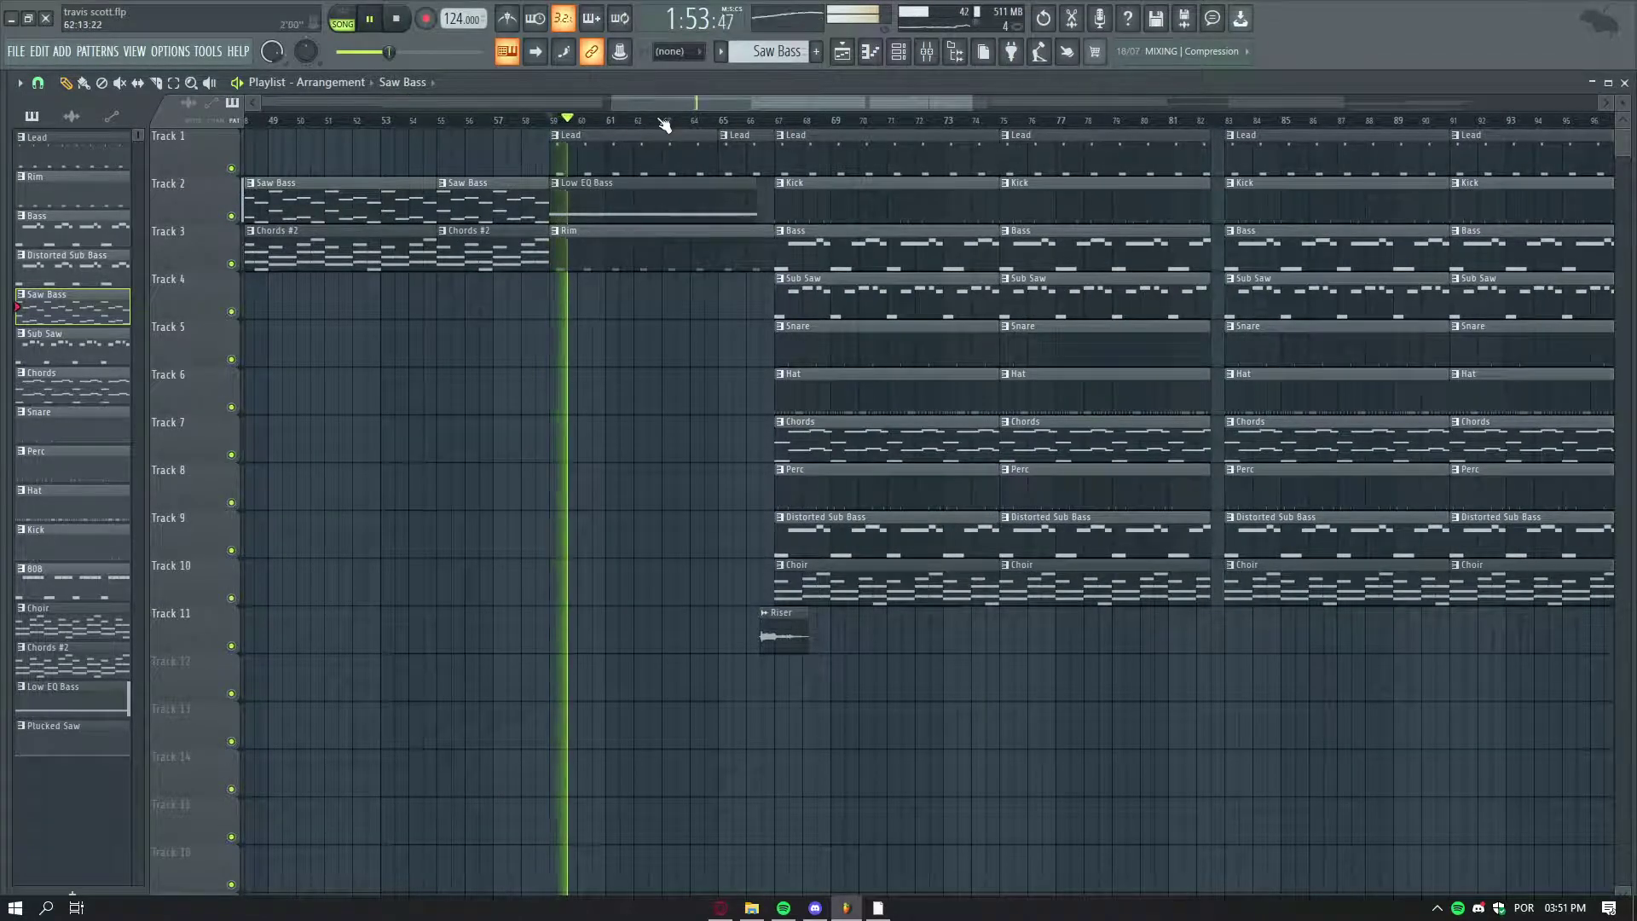
- Play the Low EQ Bass and Rim section, and skip ahead to bar 65 to hear the Riser lead into the full arrangement
scroll(665, 126, "up", 2)
scroll(682, 95, "up", 1)
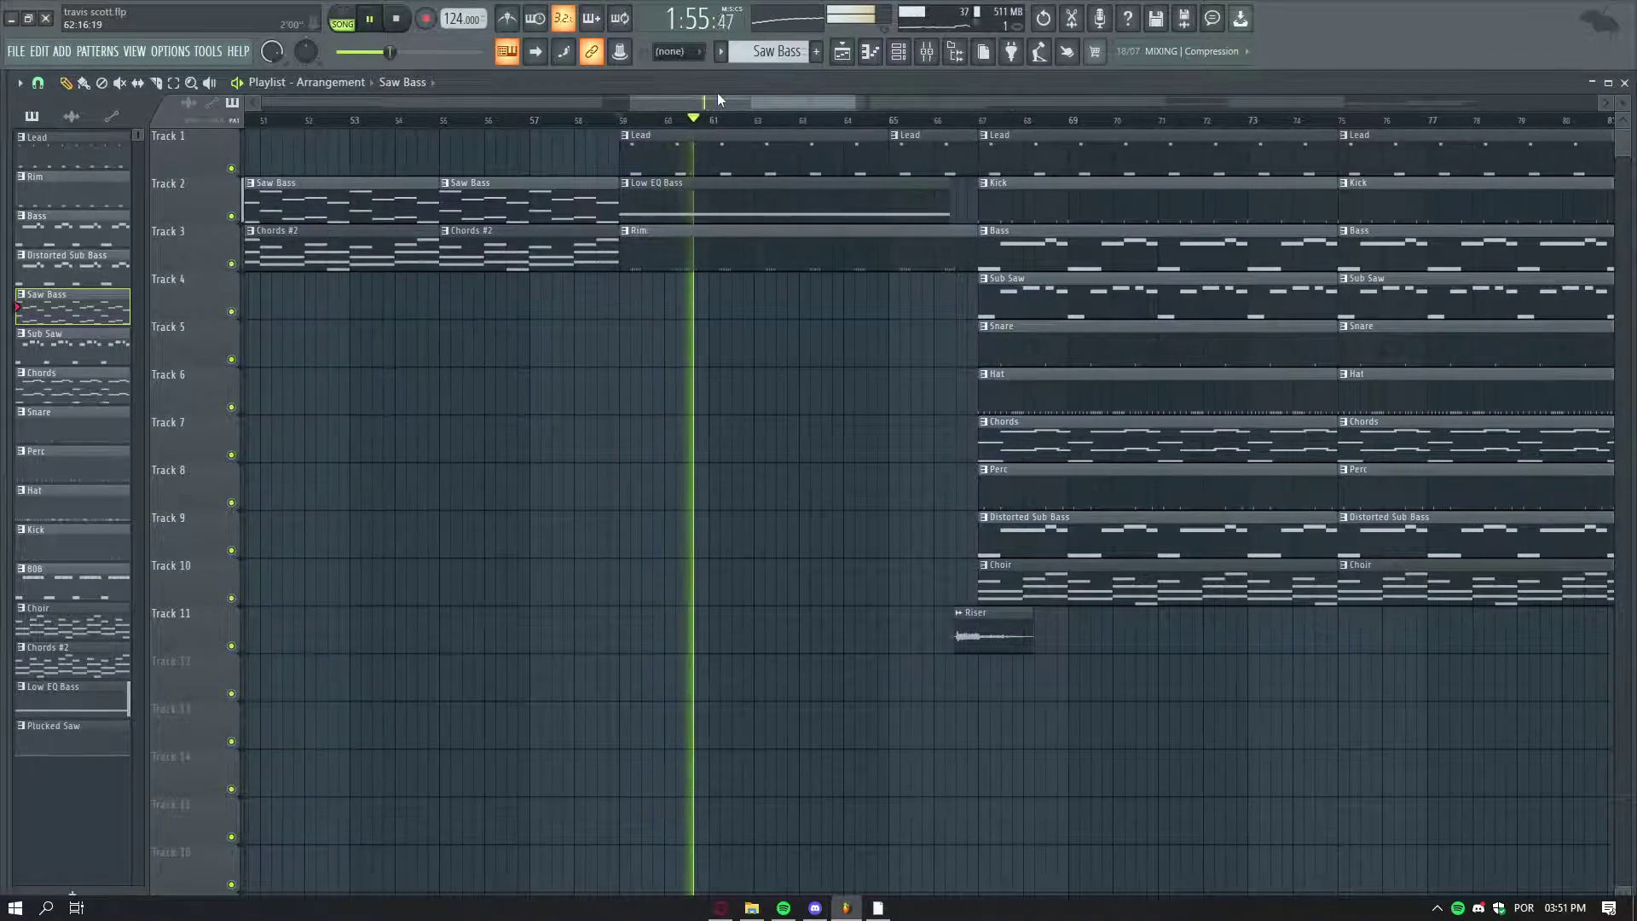
scroll(752, 126, "up", 2)
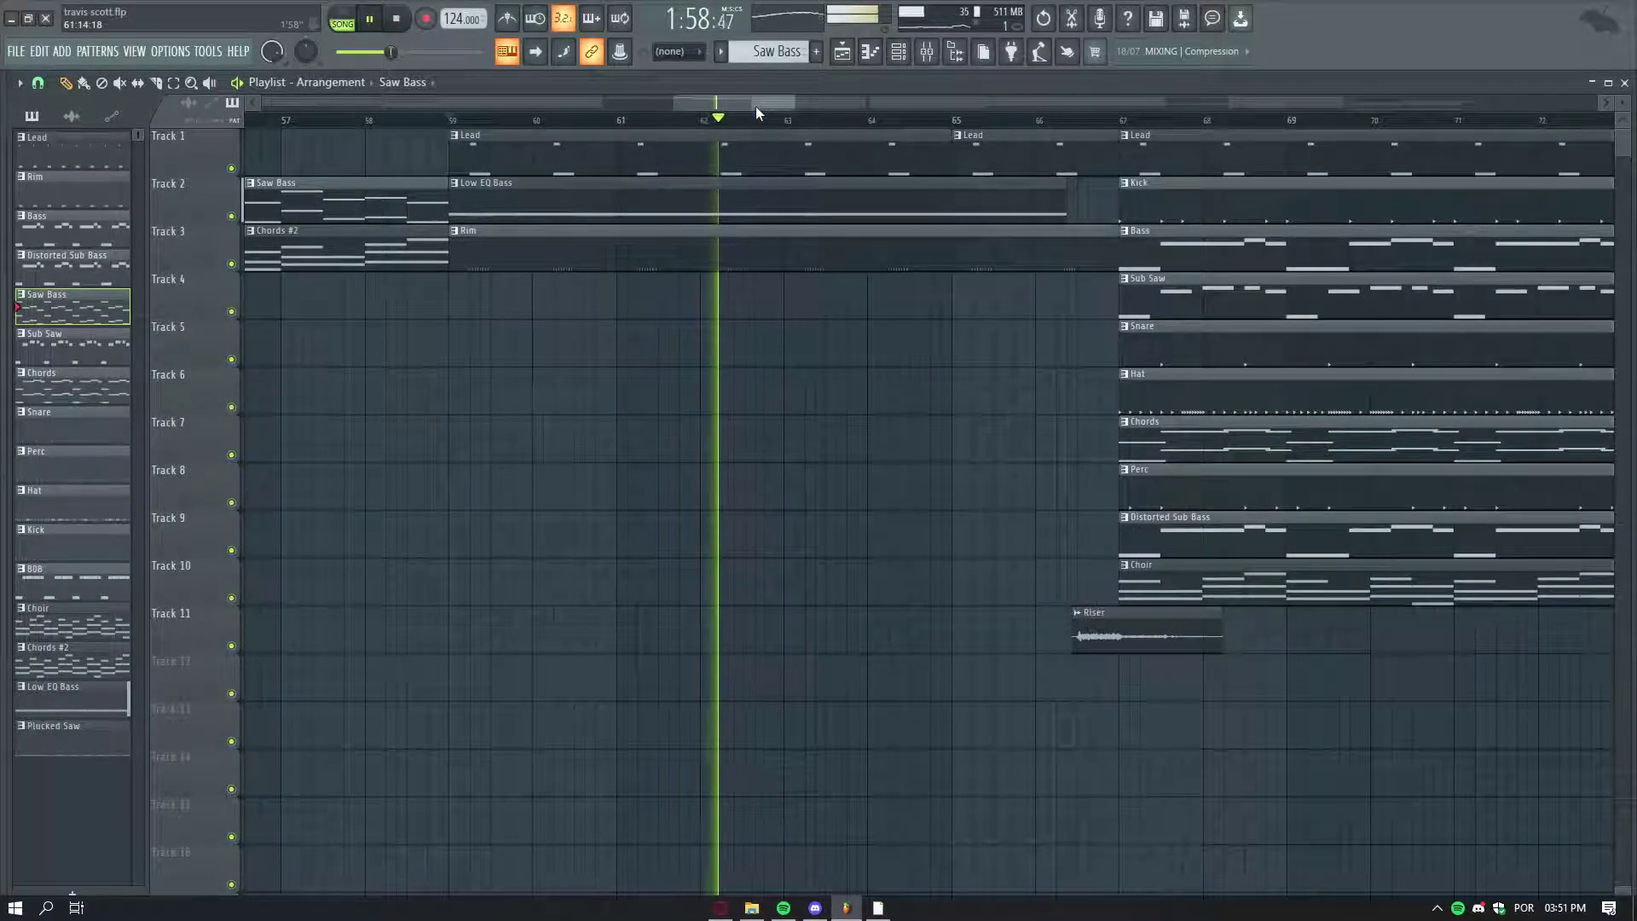
left_click(946, 120)
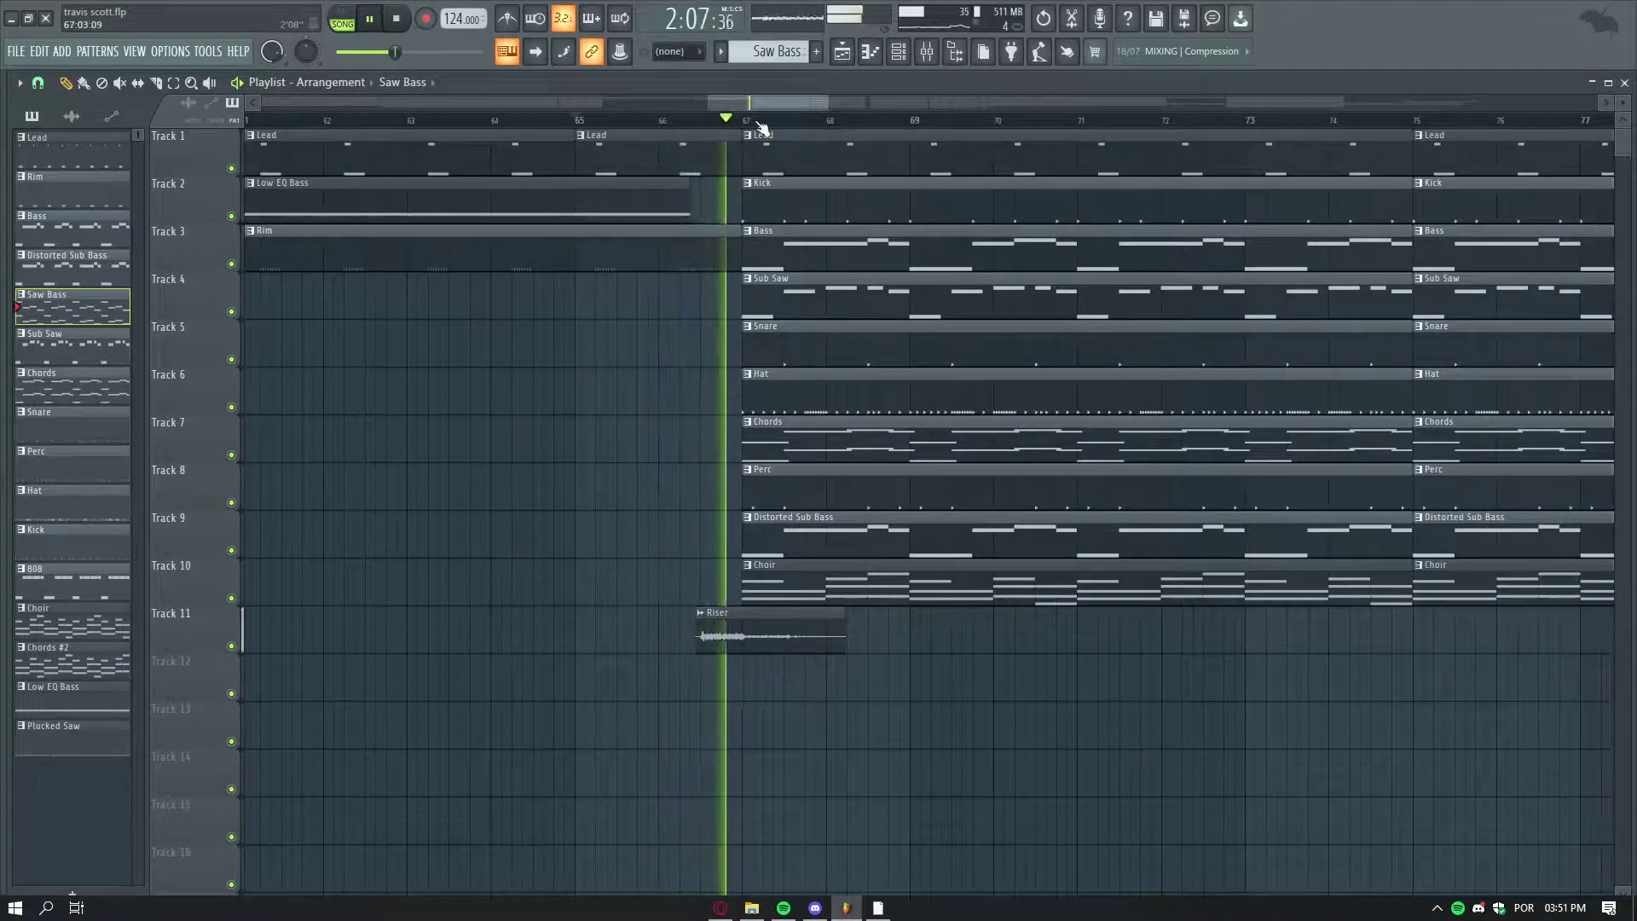
- Review the arrangement from bar 67 onward, and jump playback to bar 147 where the Plucked Saw and Philter clips start
scroll(761, 128, "up", 1)
scroll(762, 128, "down", 4)
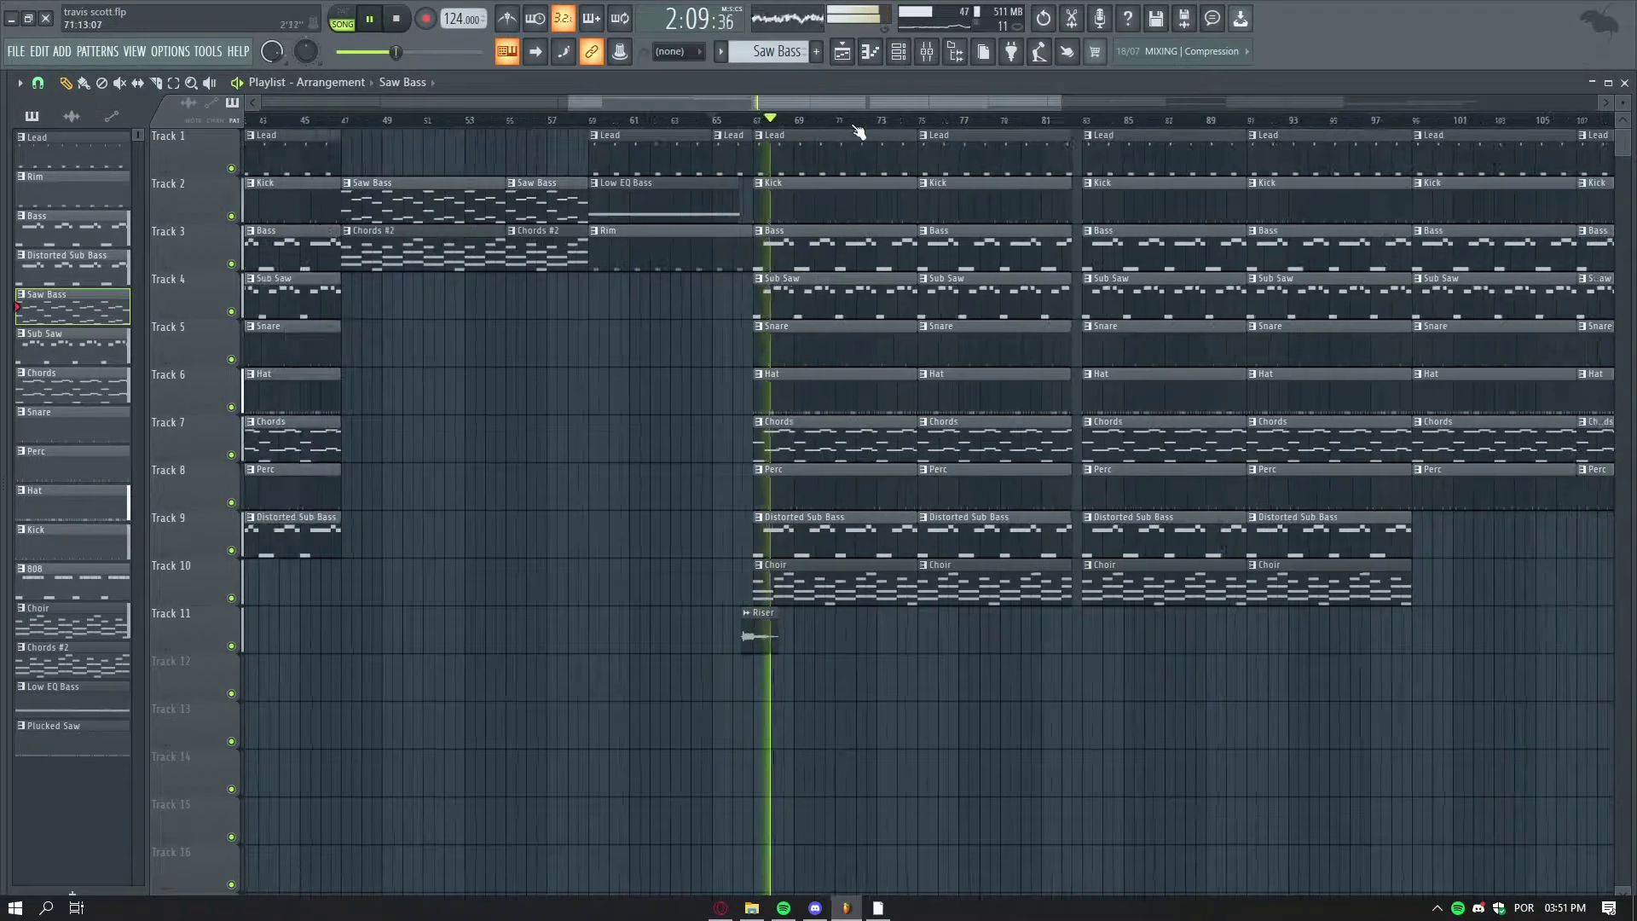
scroll(856, 105, "down", 5)
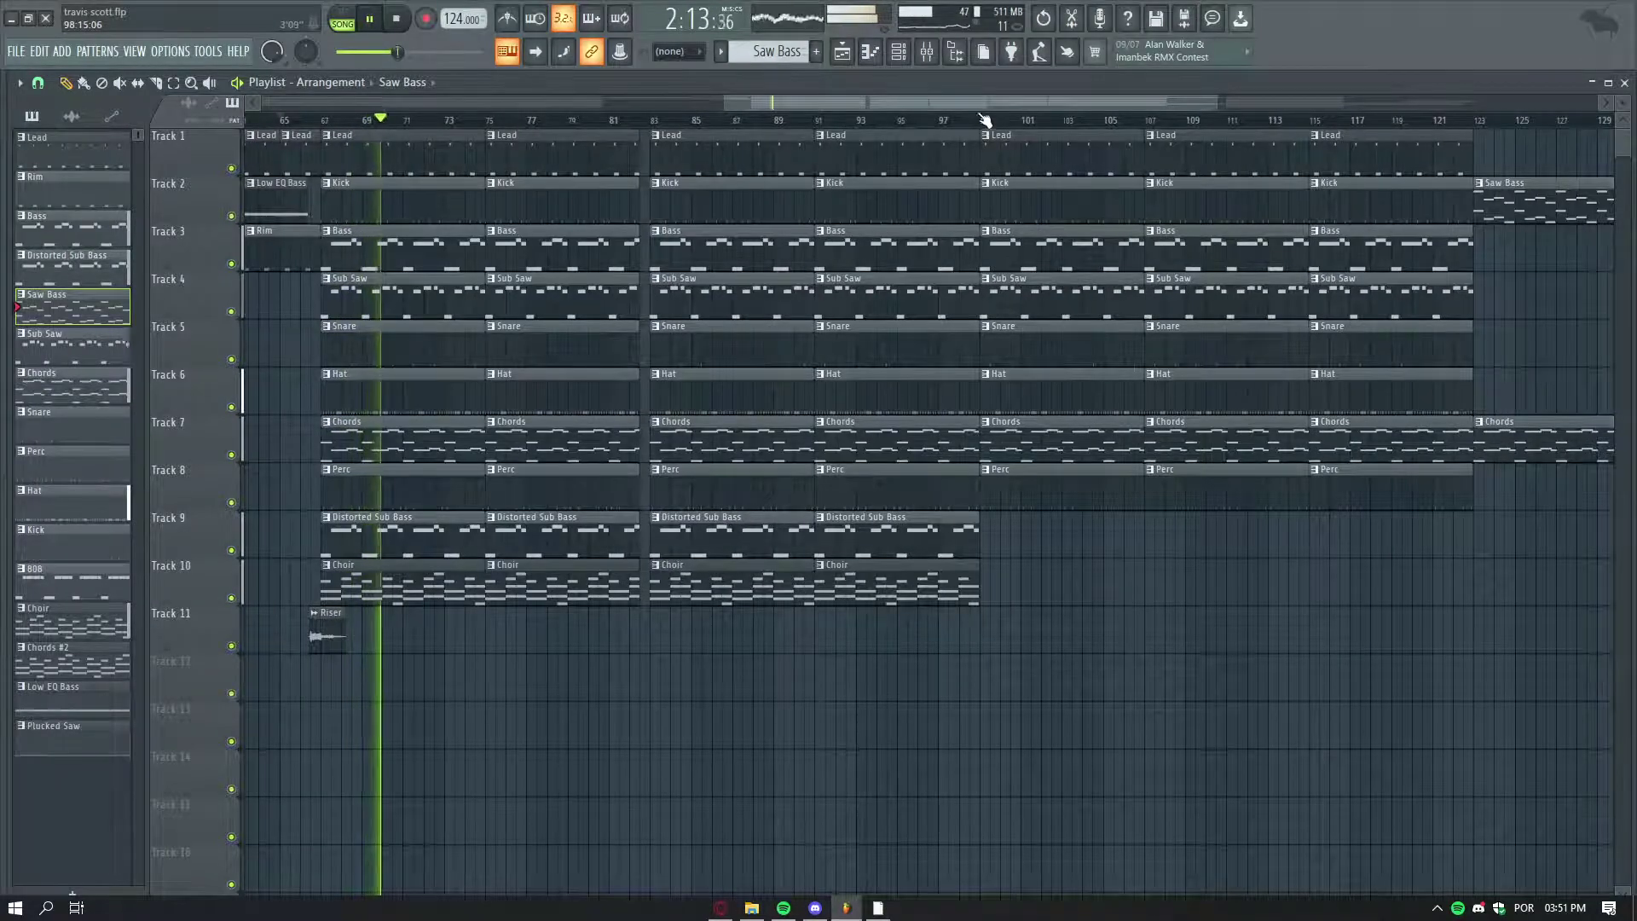
scroll(977, 106, "down", 4)
scroll(975, 106, "down", 3)
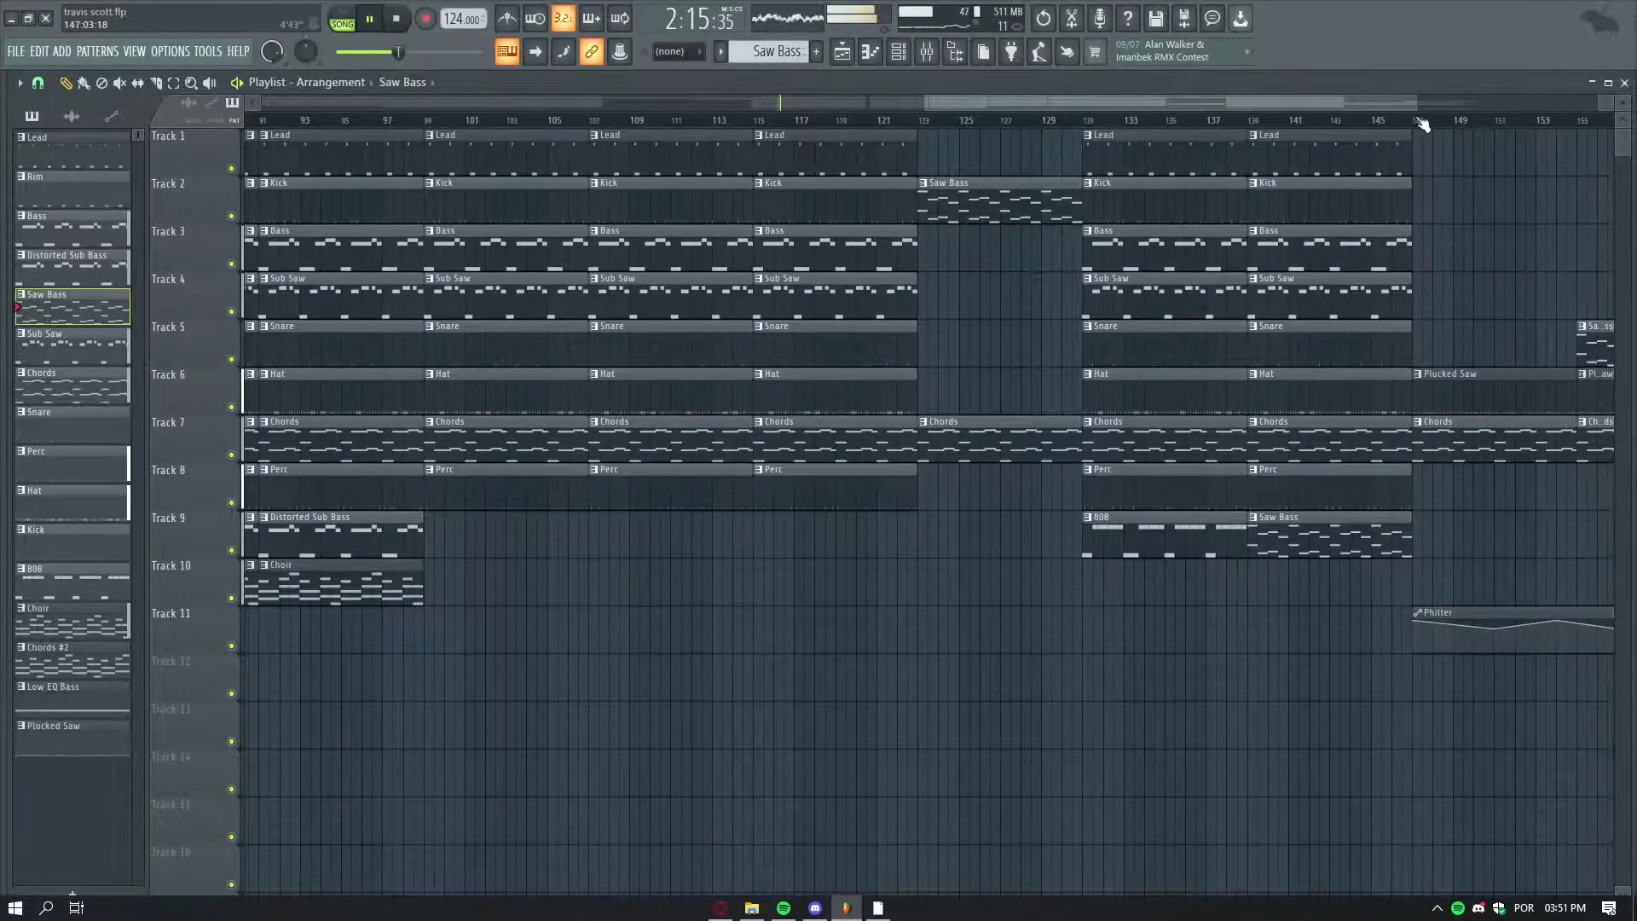
scroll(1405, 106, "down", 5)
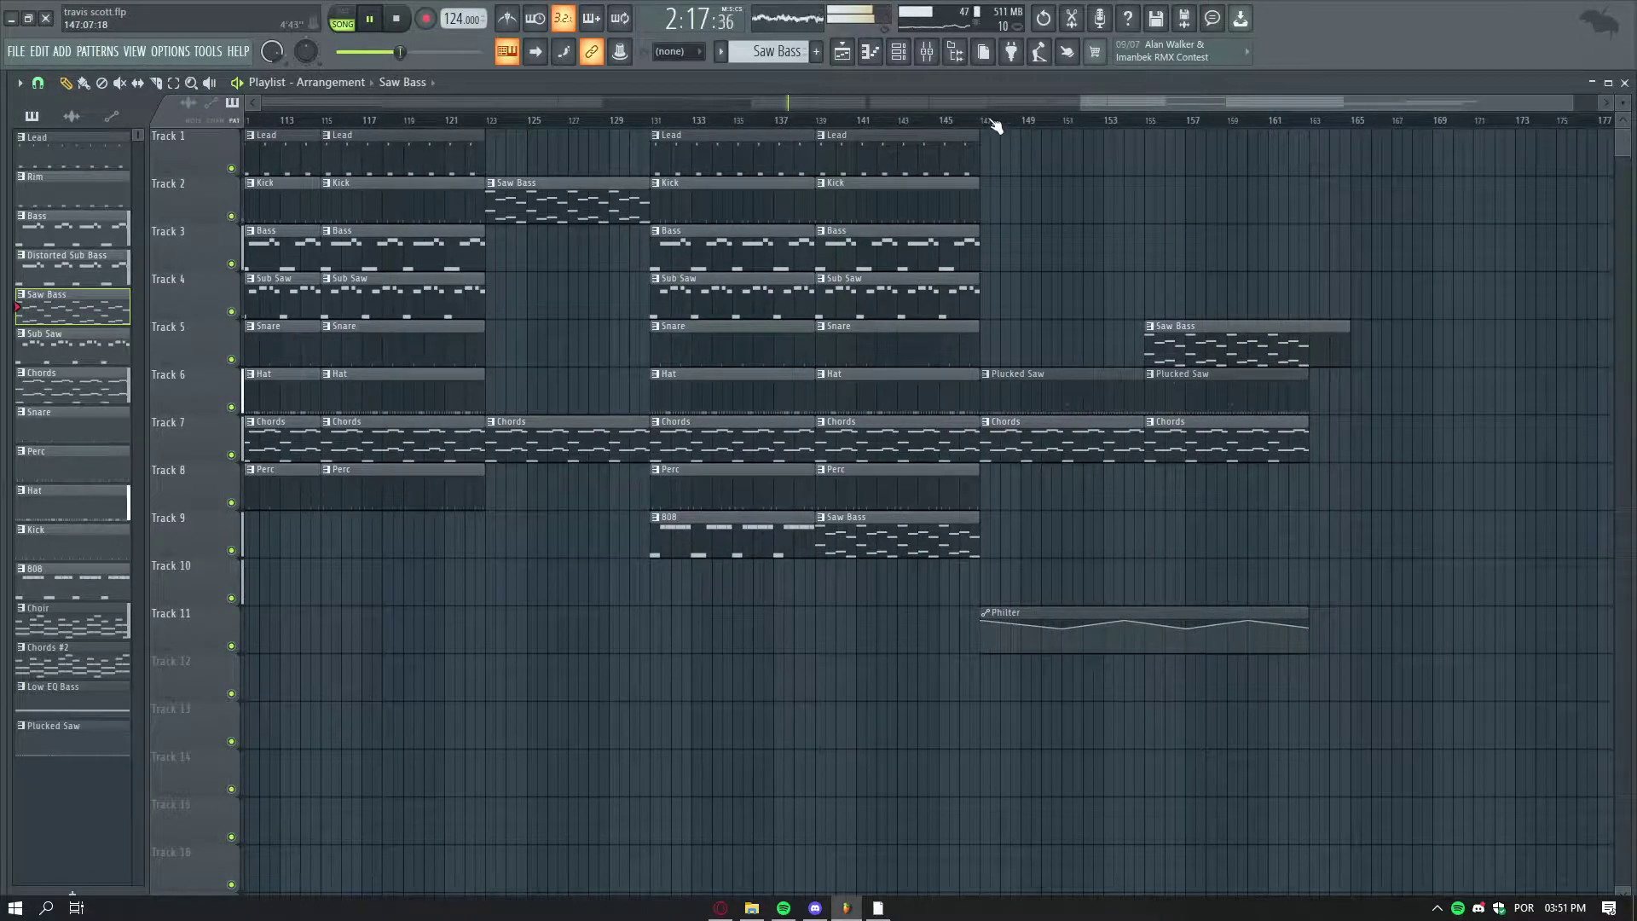
scroll(1006, 123, "down", 3)
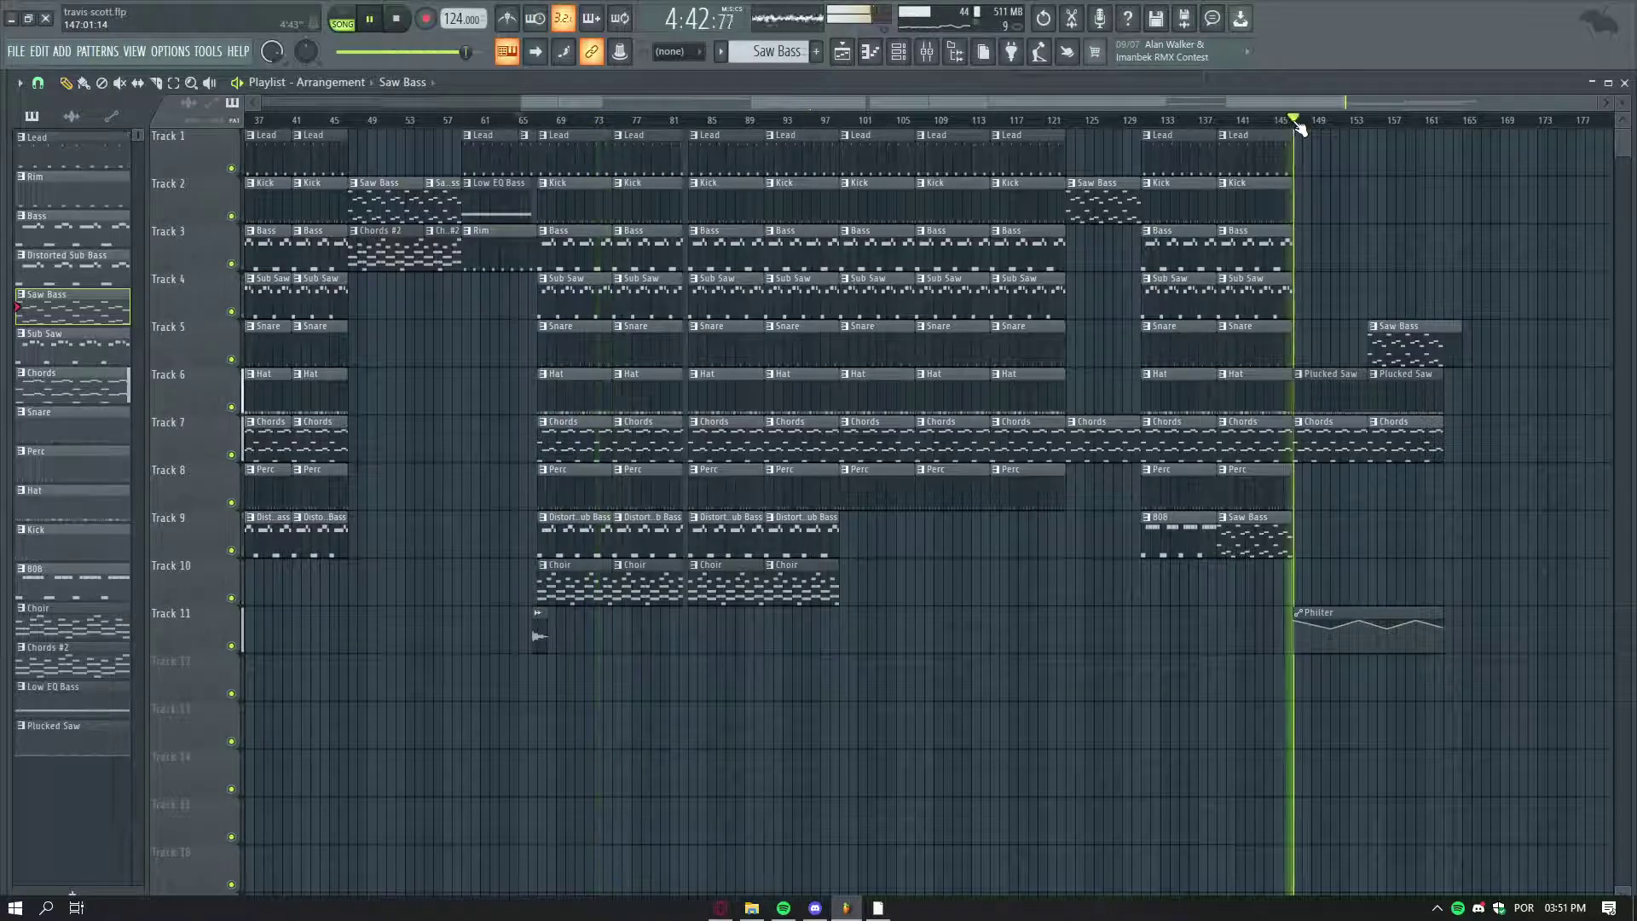
- Play the Plucked Saw and Philter section, and skip ahead to bar 155 where the Saw Bass clip on Track 5 starts
scroll(1297, 126, "up", 4)
scroll(1312, 102, "down", 5)
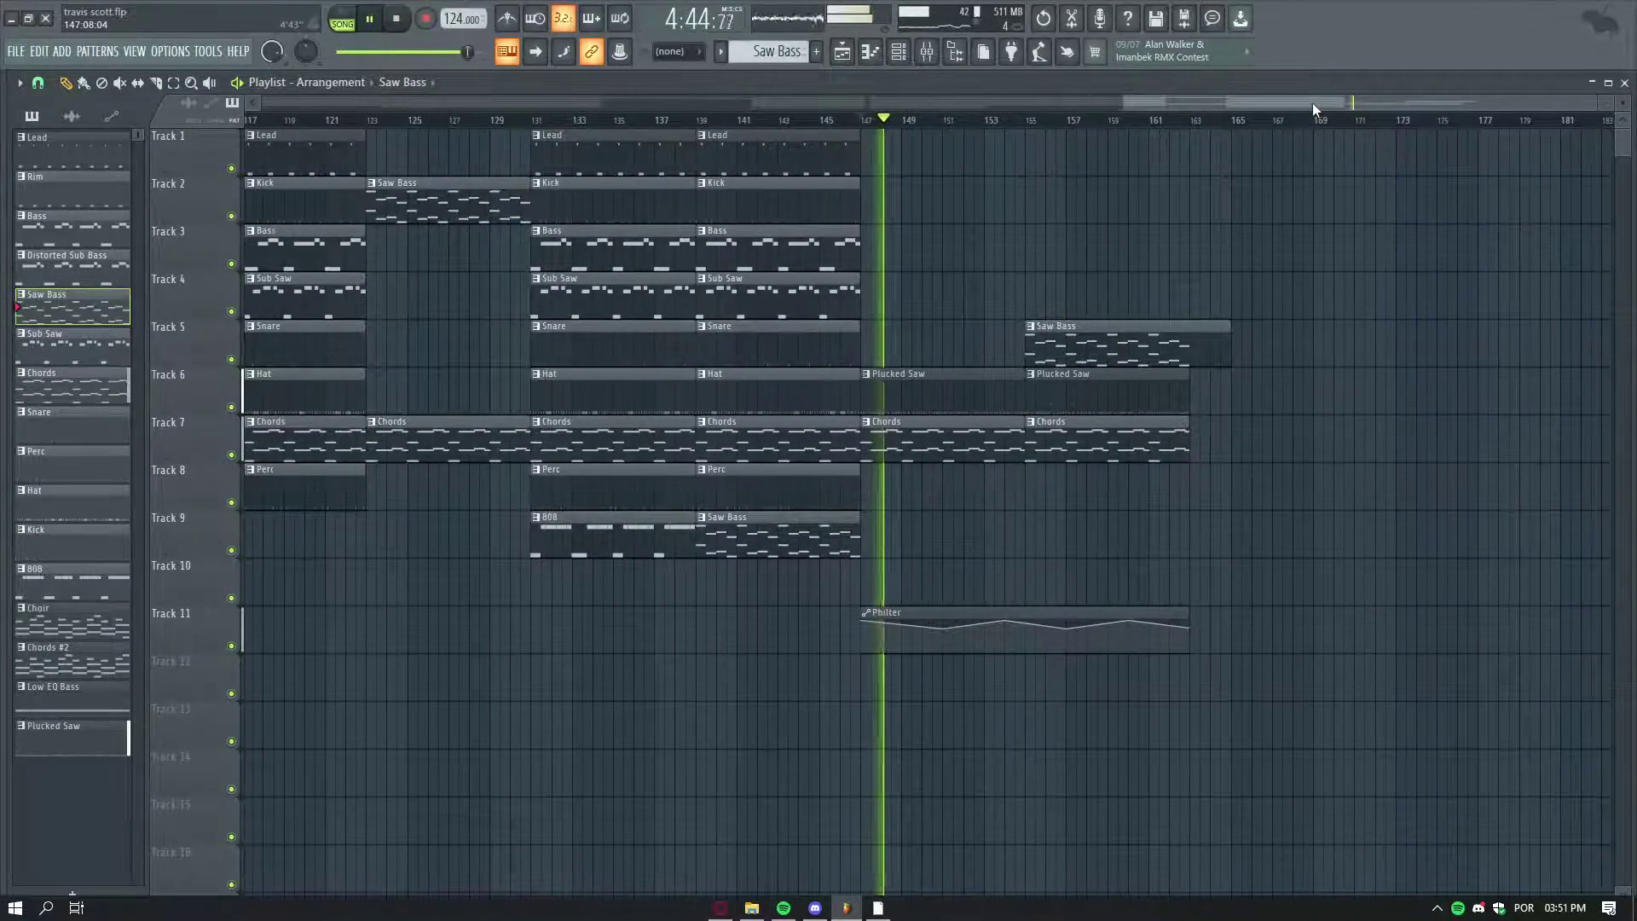
scroll(1312, 102, "down", 2)
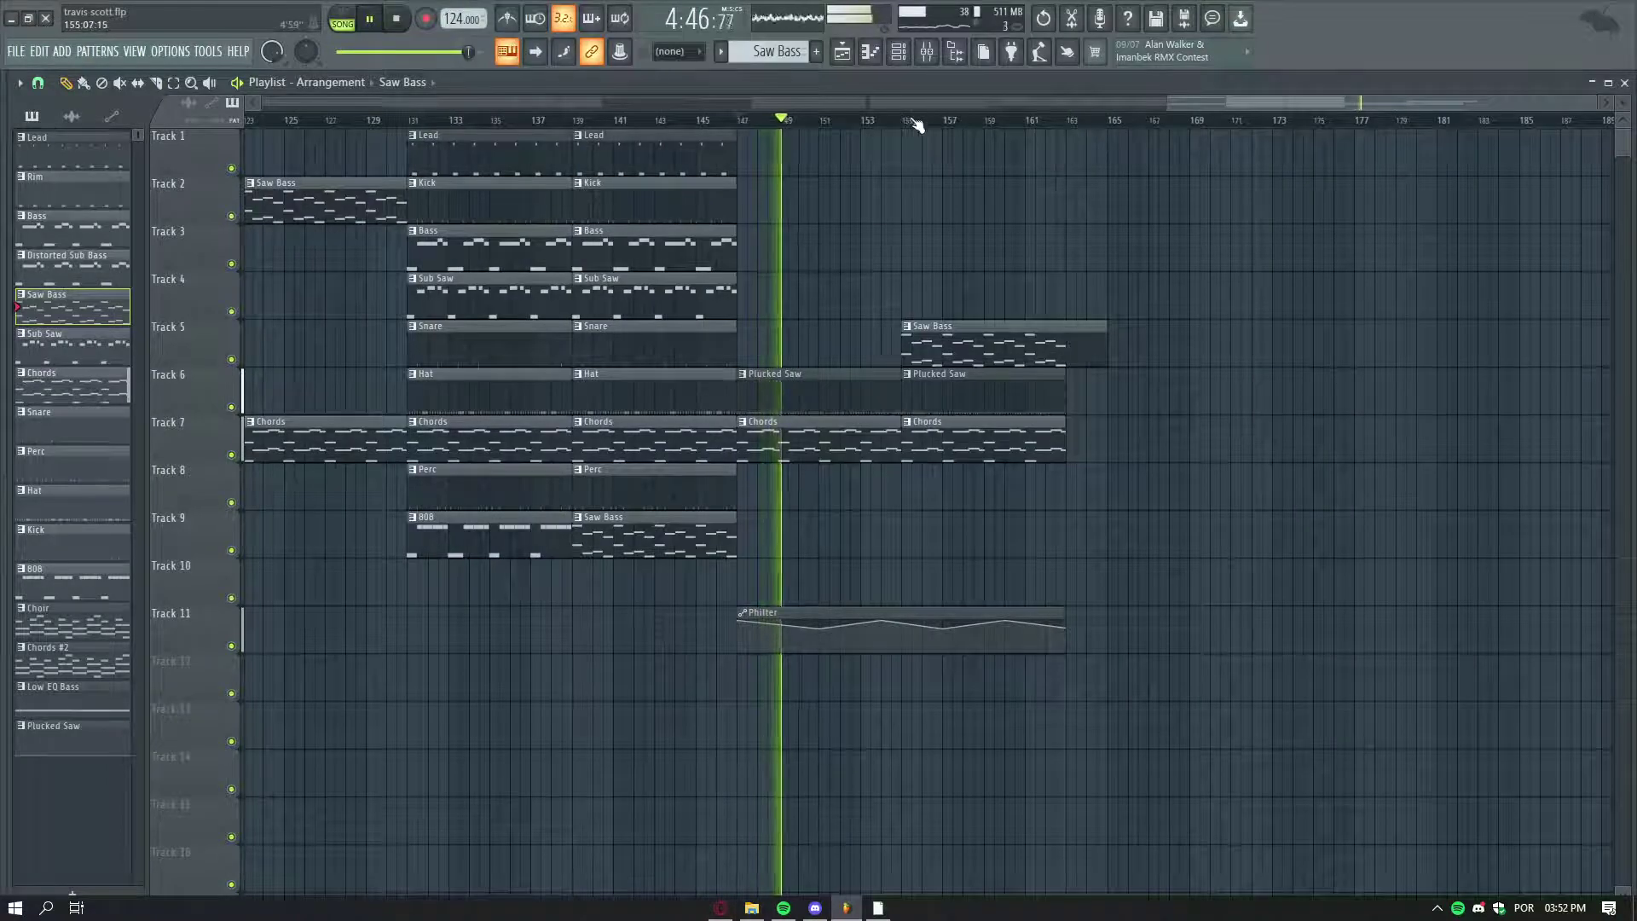
scroll(916, 125, "up", 3)
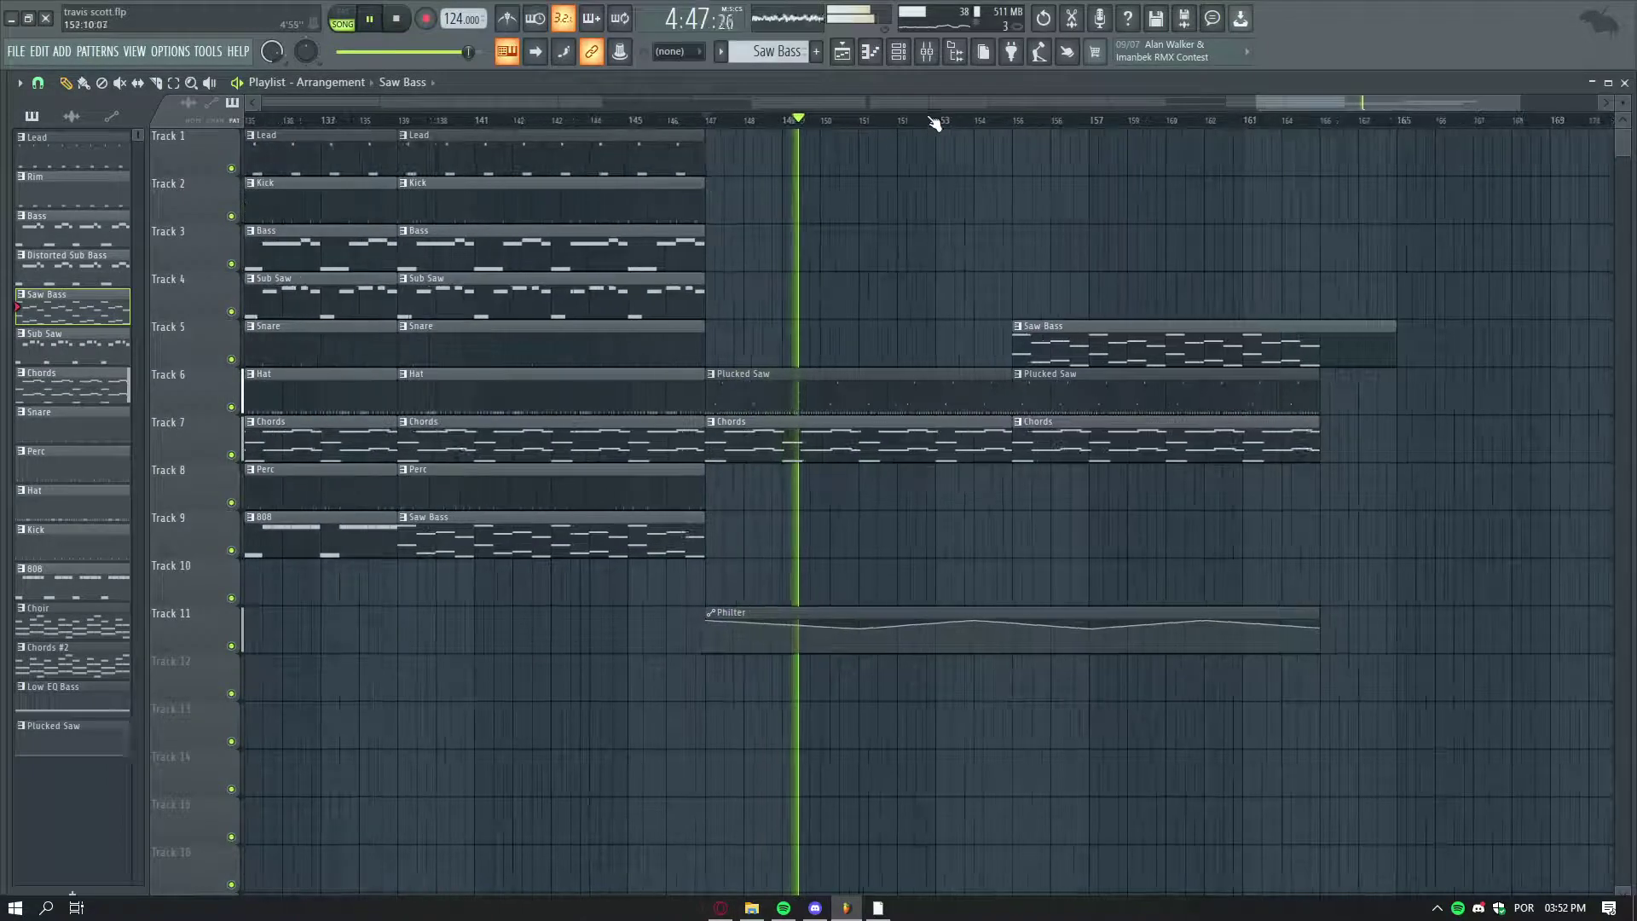
left_click(1019, 123)
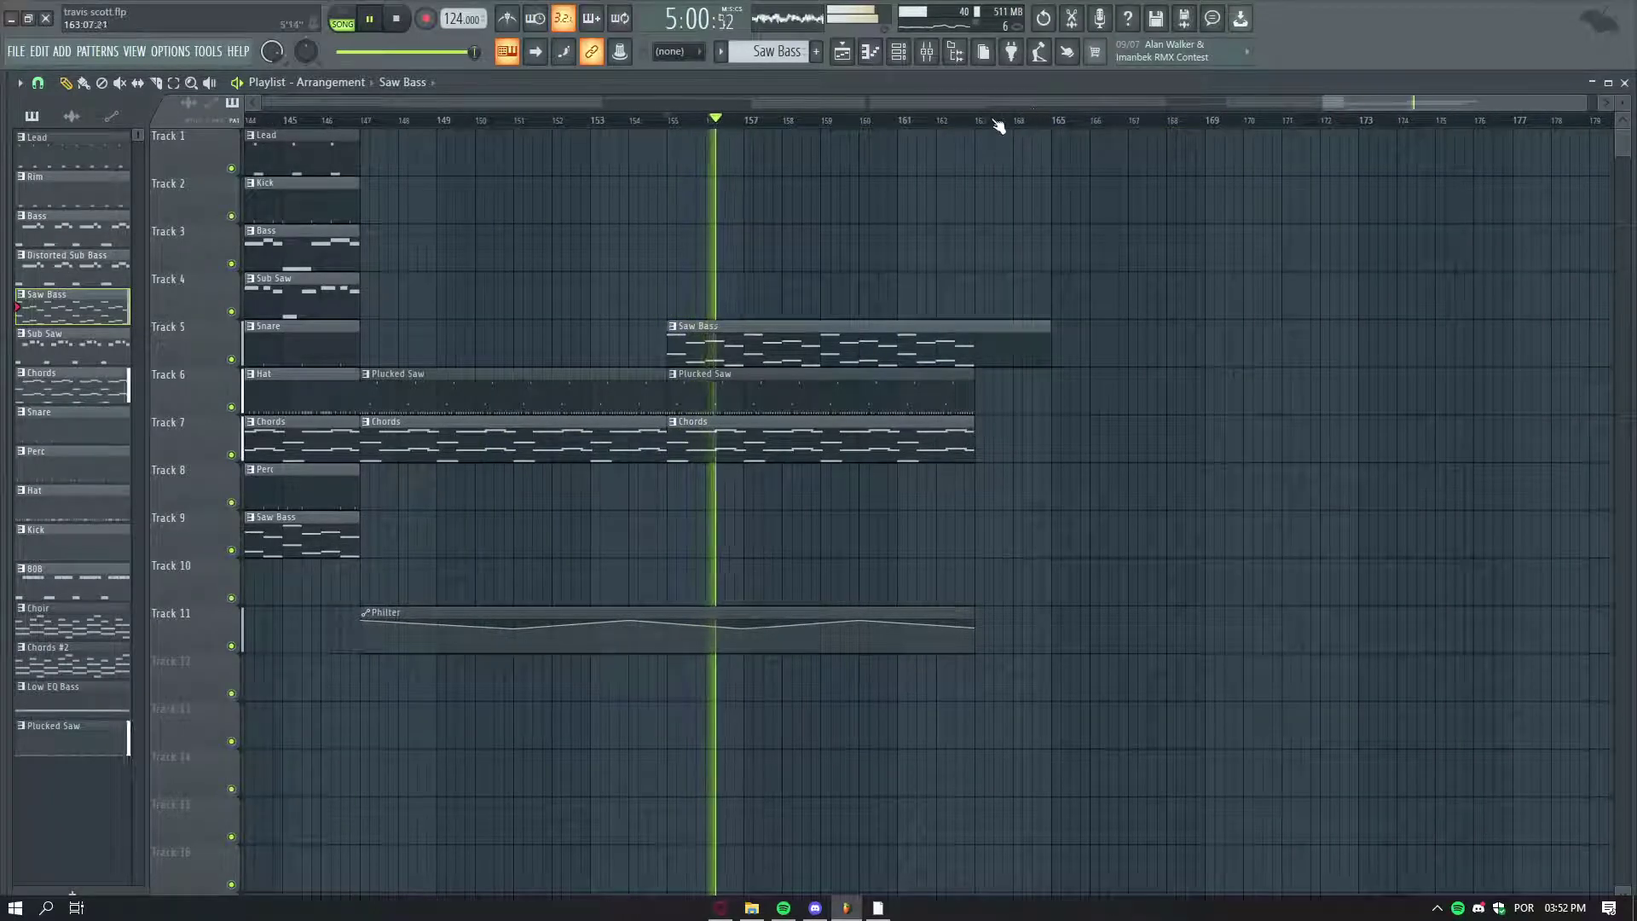
- Lengthen the Saw Bass clip on Track 5 to bar 169, and play the ending through to review the whole arrangement
left_click_drag(1052, 326, 1205, 321)
scroll(1141, 104, "left", 3)
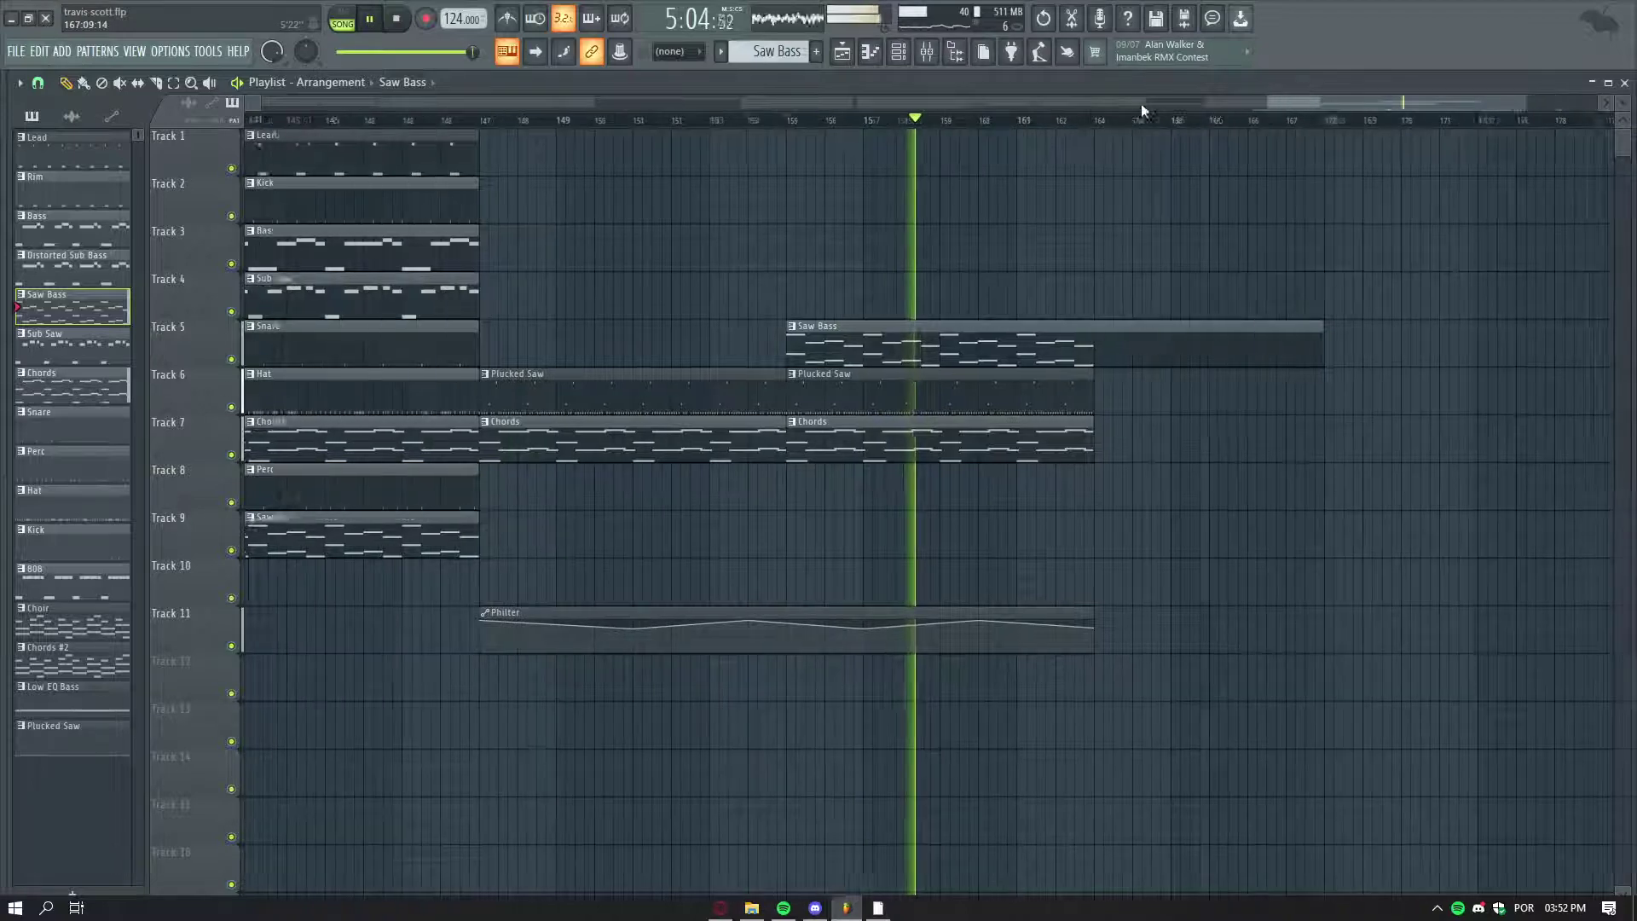
scroll(1147, 125, "up", 3)
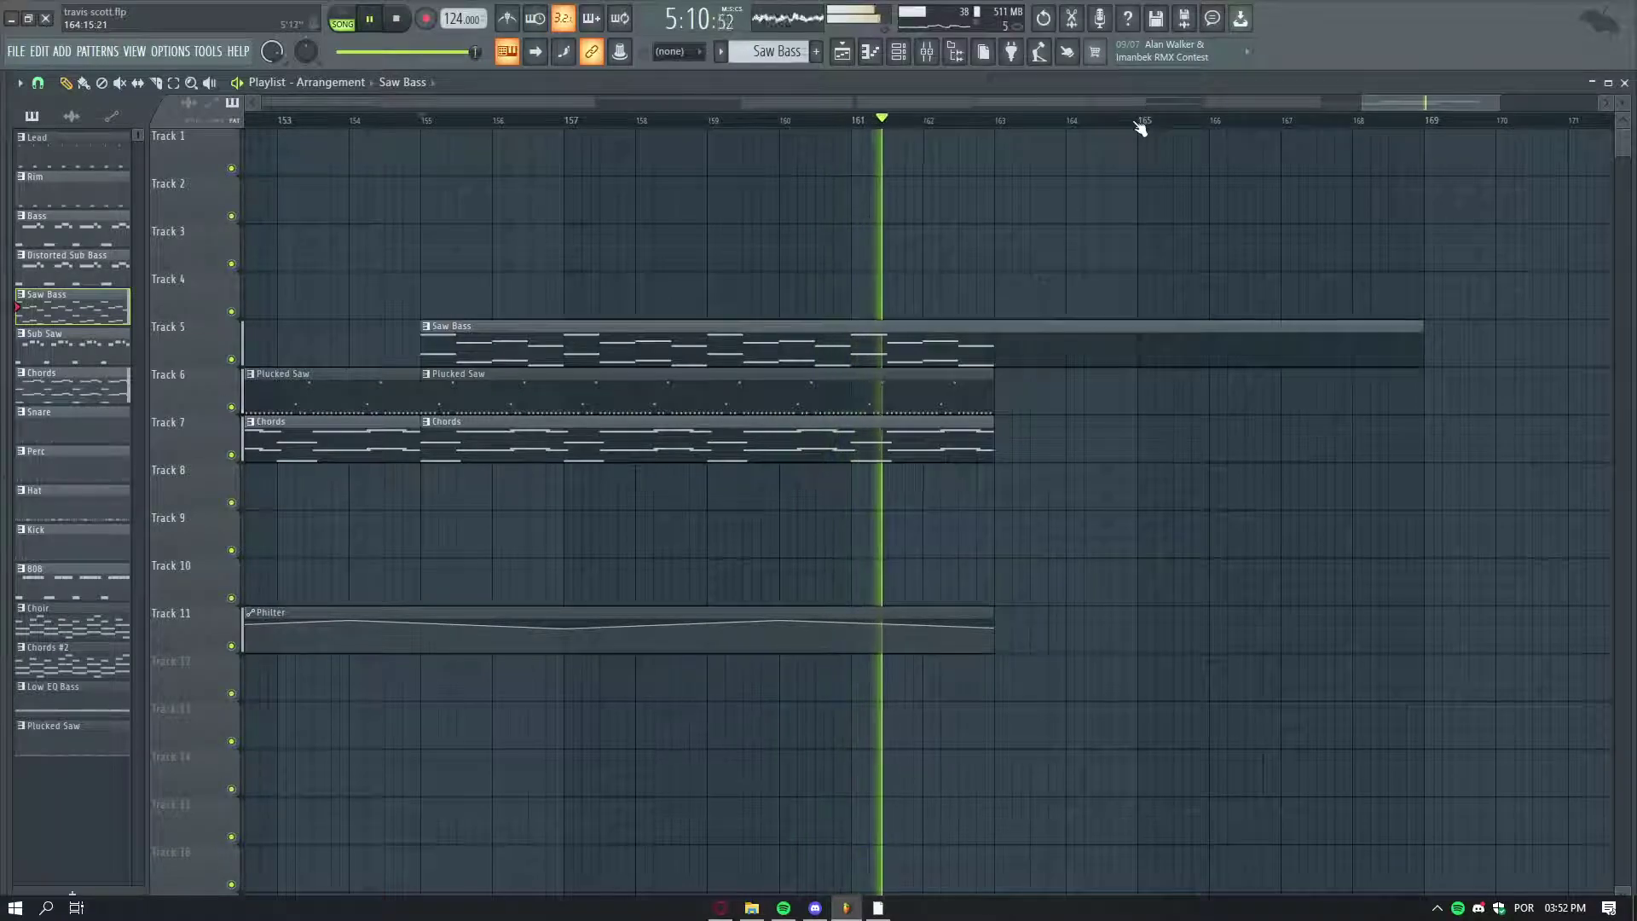
scroll(1138, 123, "down", 2)
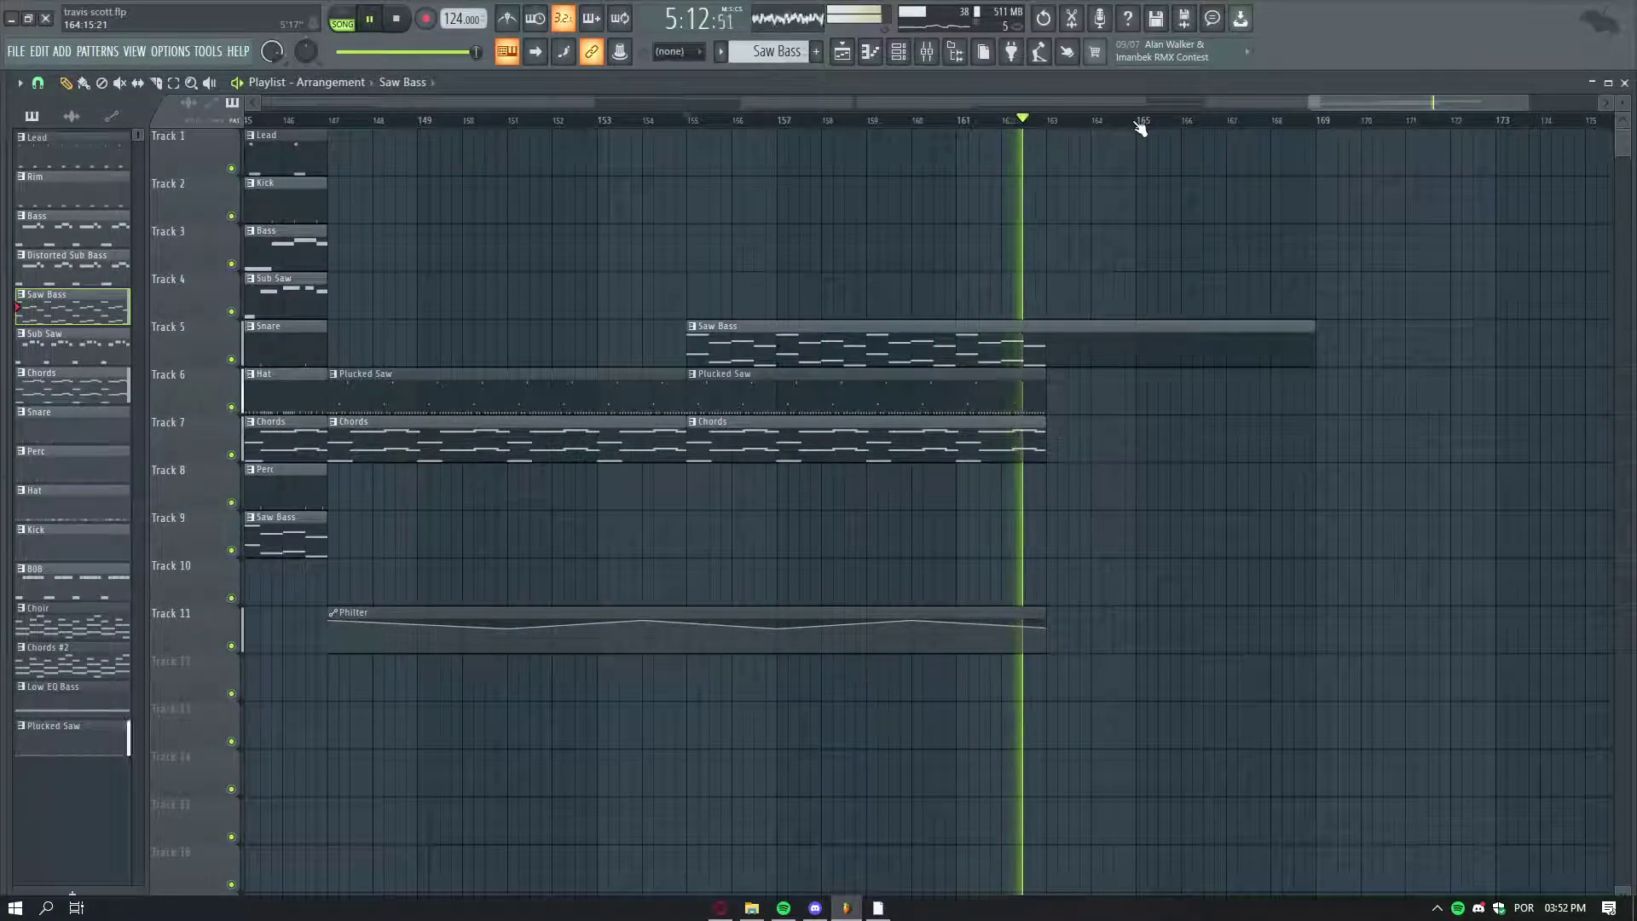
scroll(1140, 128, "down", 6)
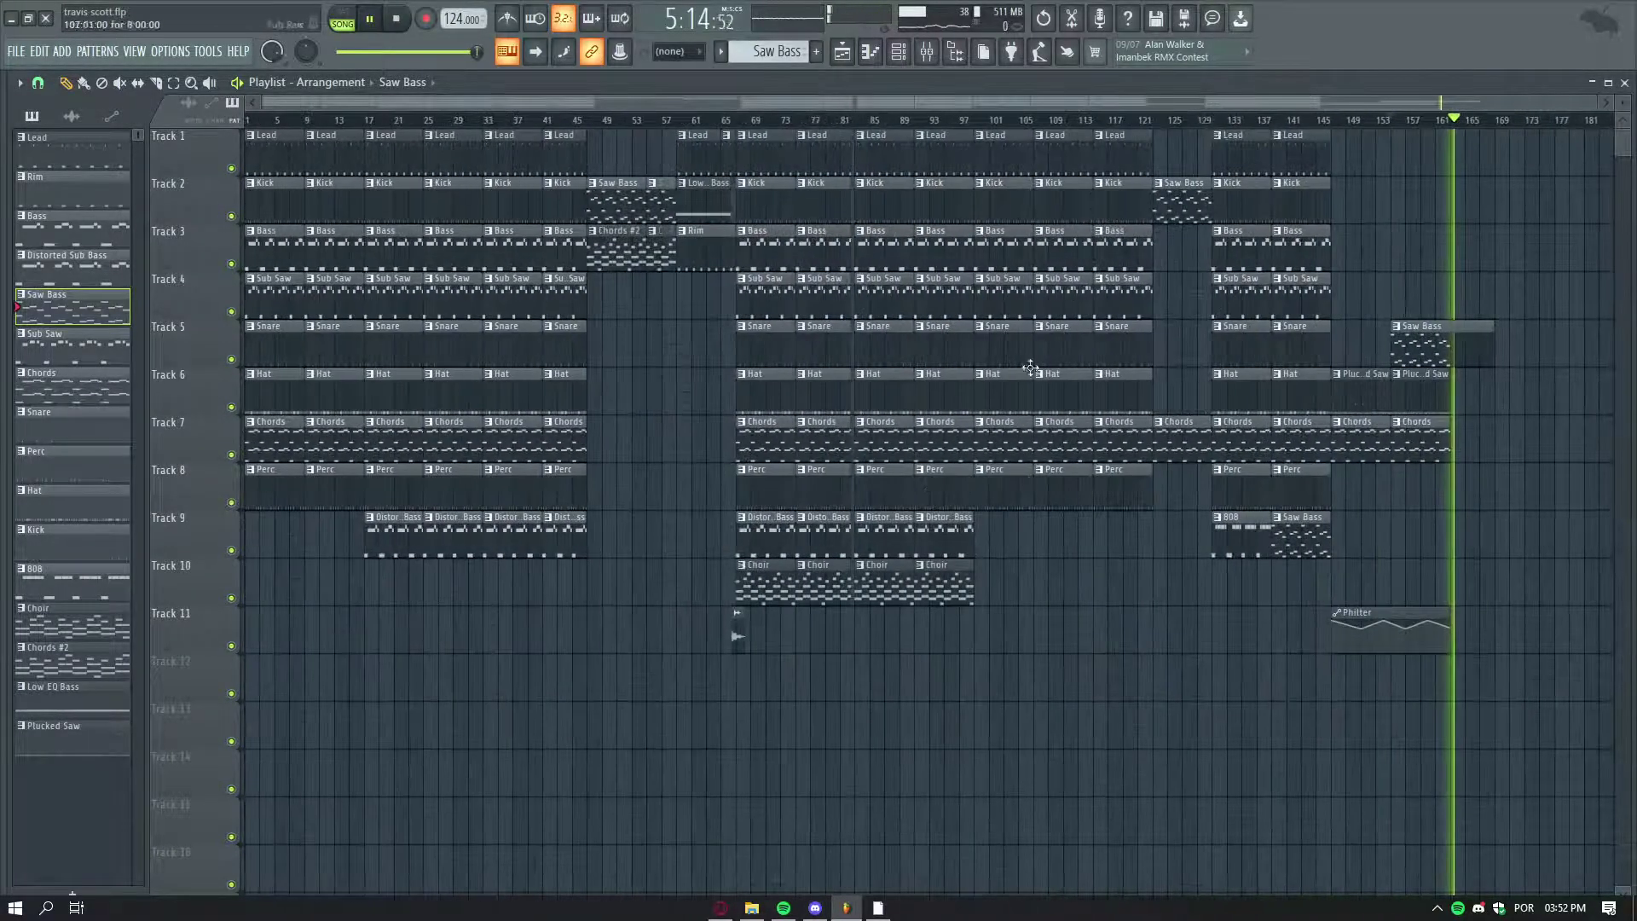